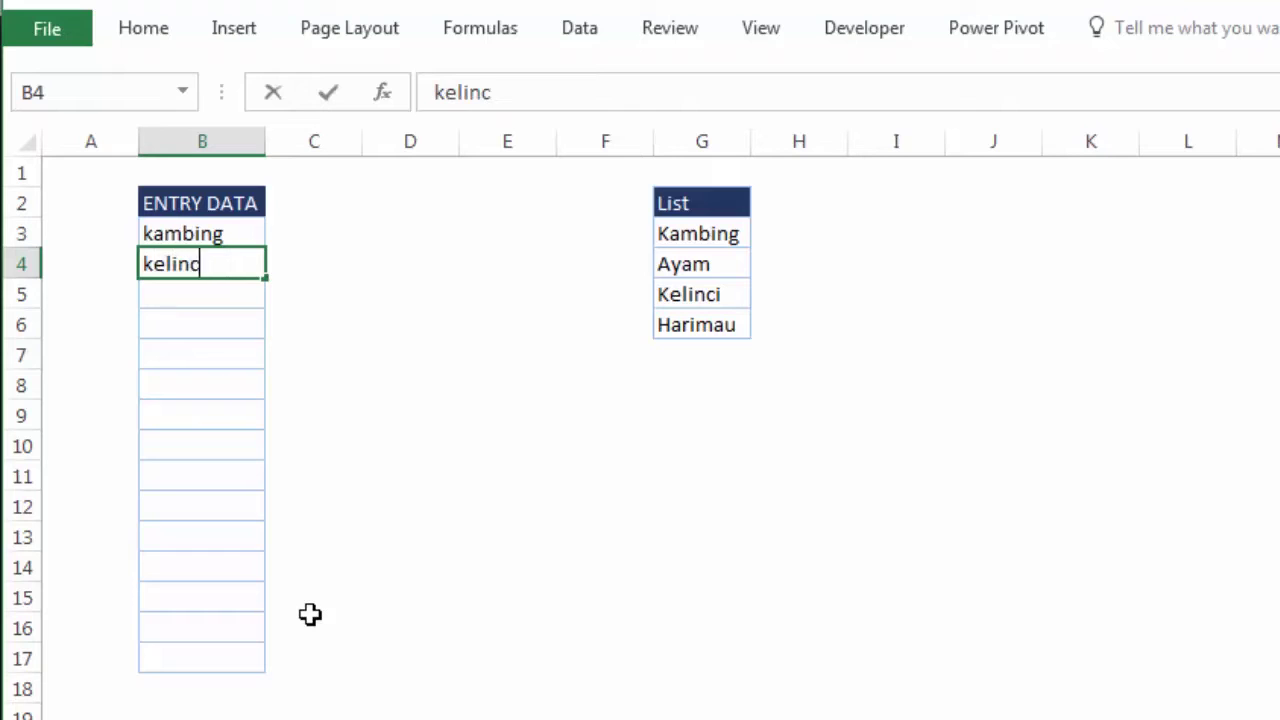
# - Test the ENTRY DATA column's validation by entering kelinci in B4 and gajah in B5
pyautogui.press('Return')
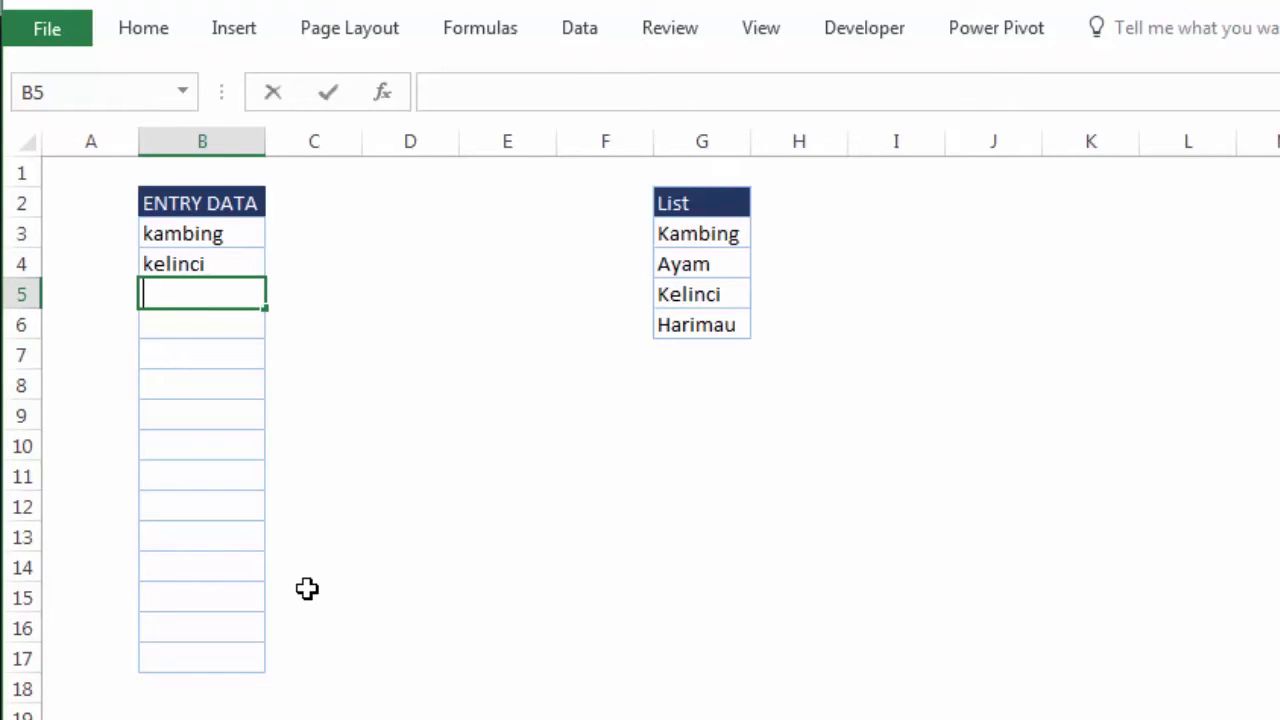
pyautogui.write('gajah')
pyautogui.press('Return')
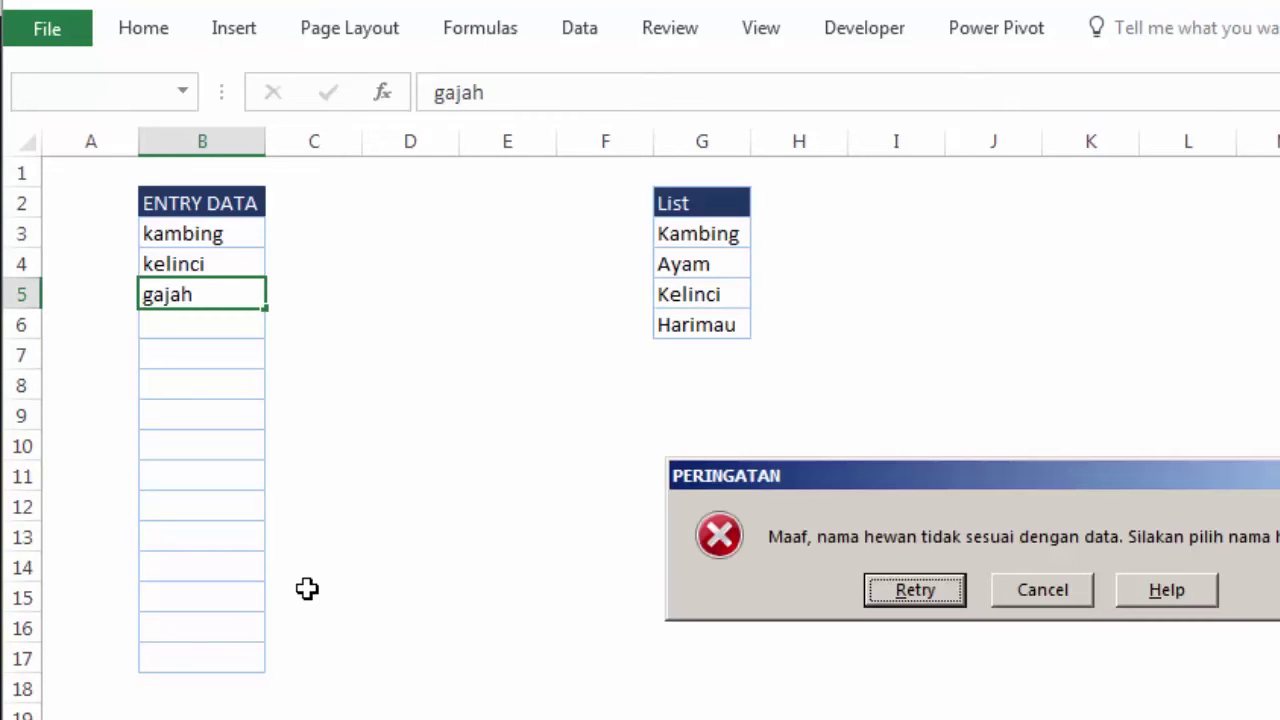
pyautogui.moveTo(721, 478); pyautogui.dragTo(339, 397)
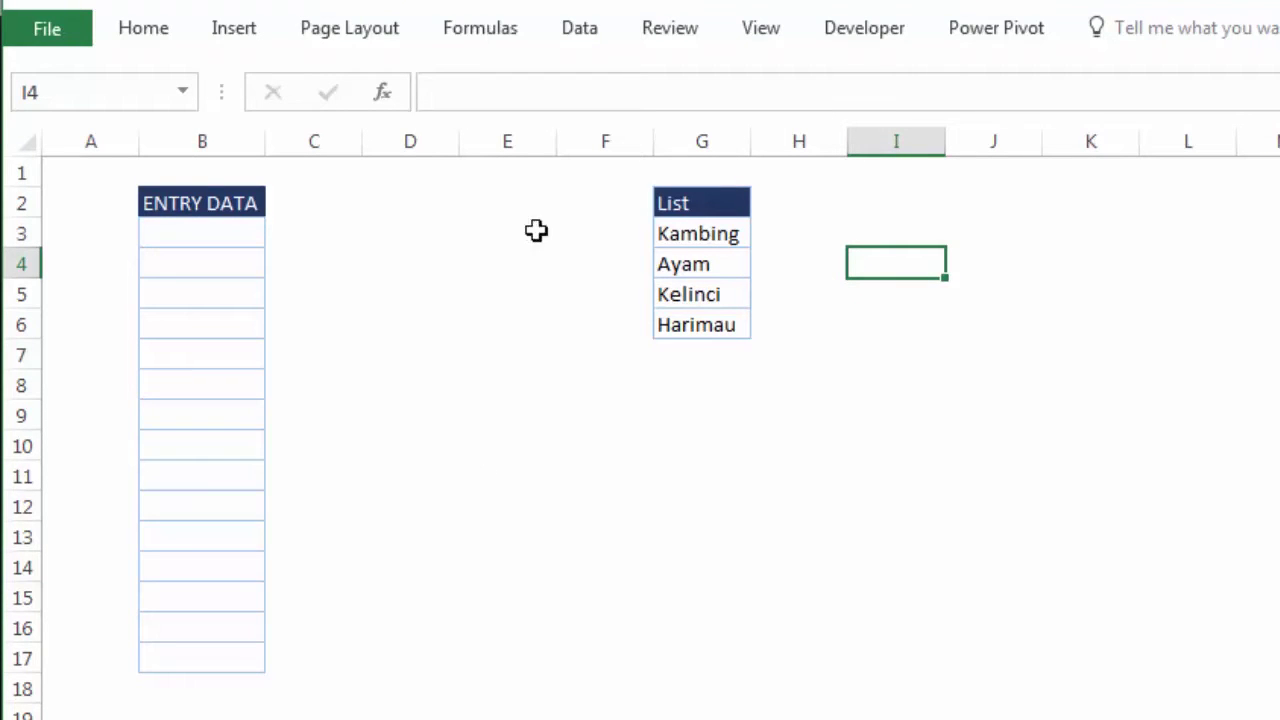
# - Examine the empty ENTRY DATA column and the animal names listed in G3:G6
pyautogui.click(190, 196)
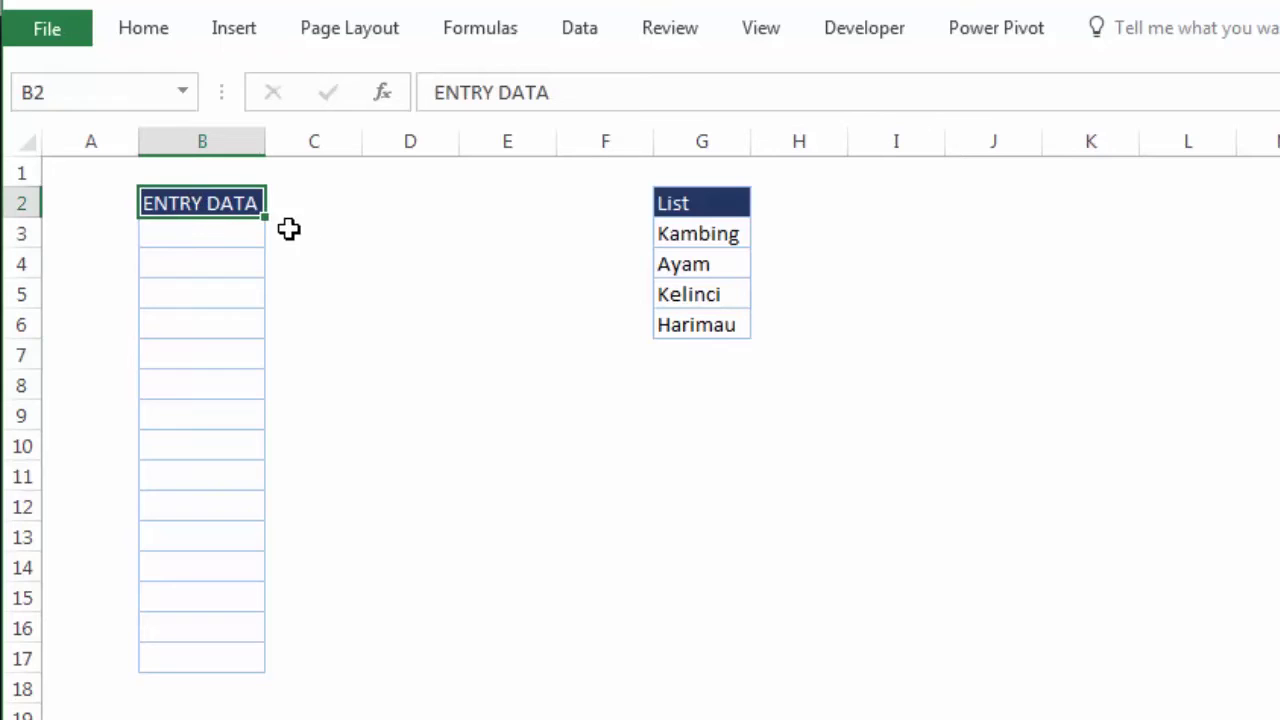
pyautogui.click(204, 224)
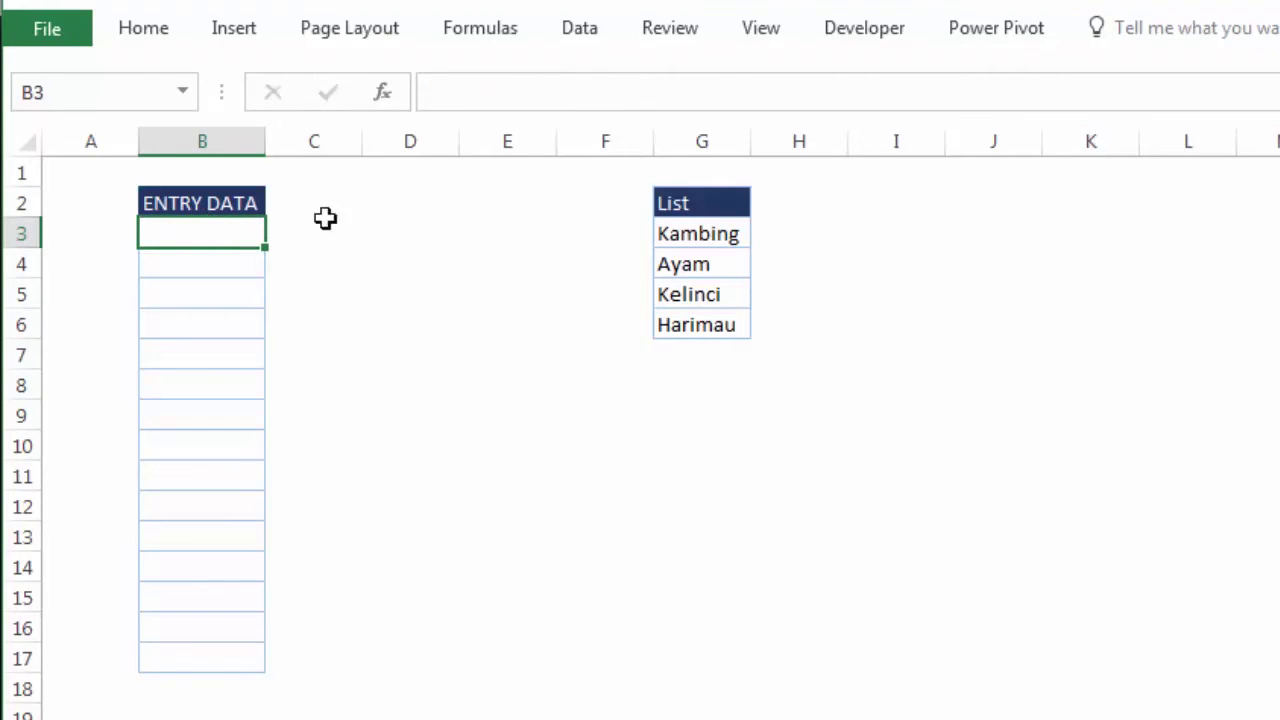
pyautogui.moveTo(711, 203); pyautogui.dragTo(711, 312)
pyautogui.click(220, 234)
pyautogui.click(534, 268)
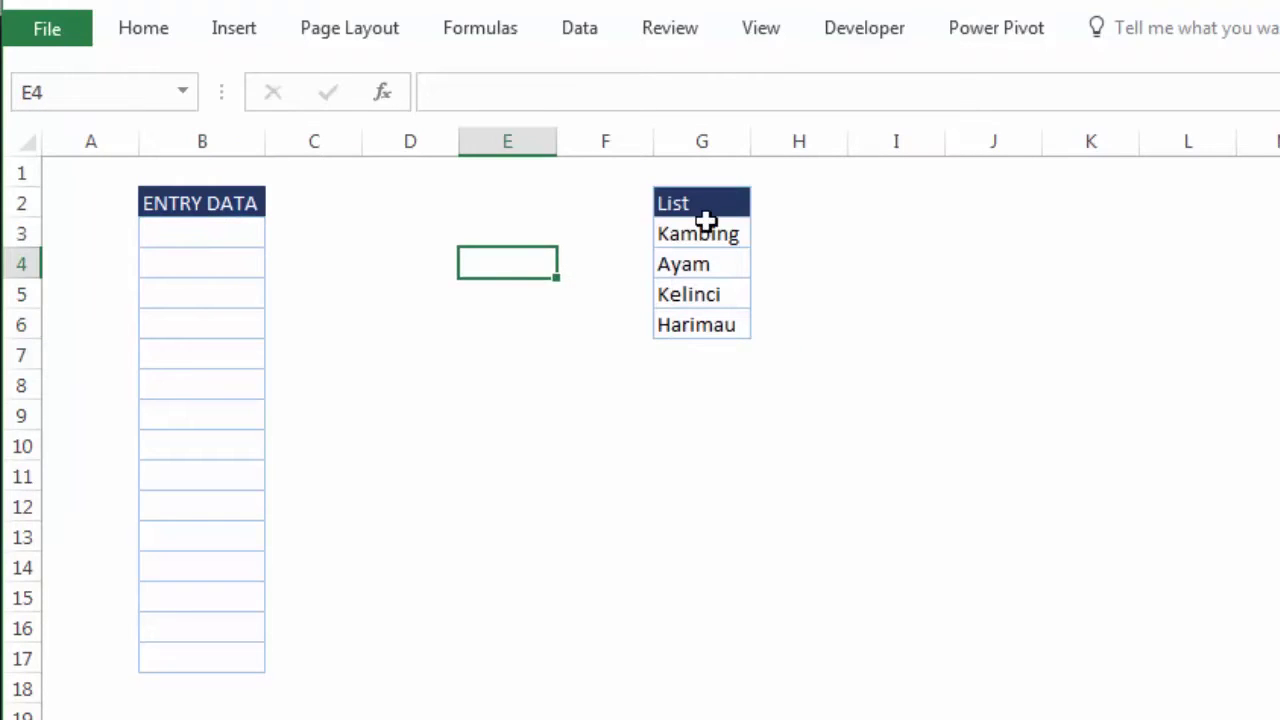
pyautogui.click(706, 232)
pyautogui.click(720, 318)
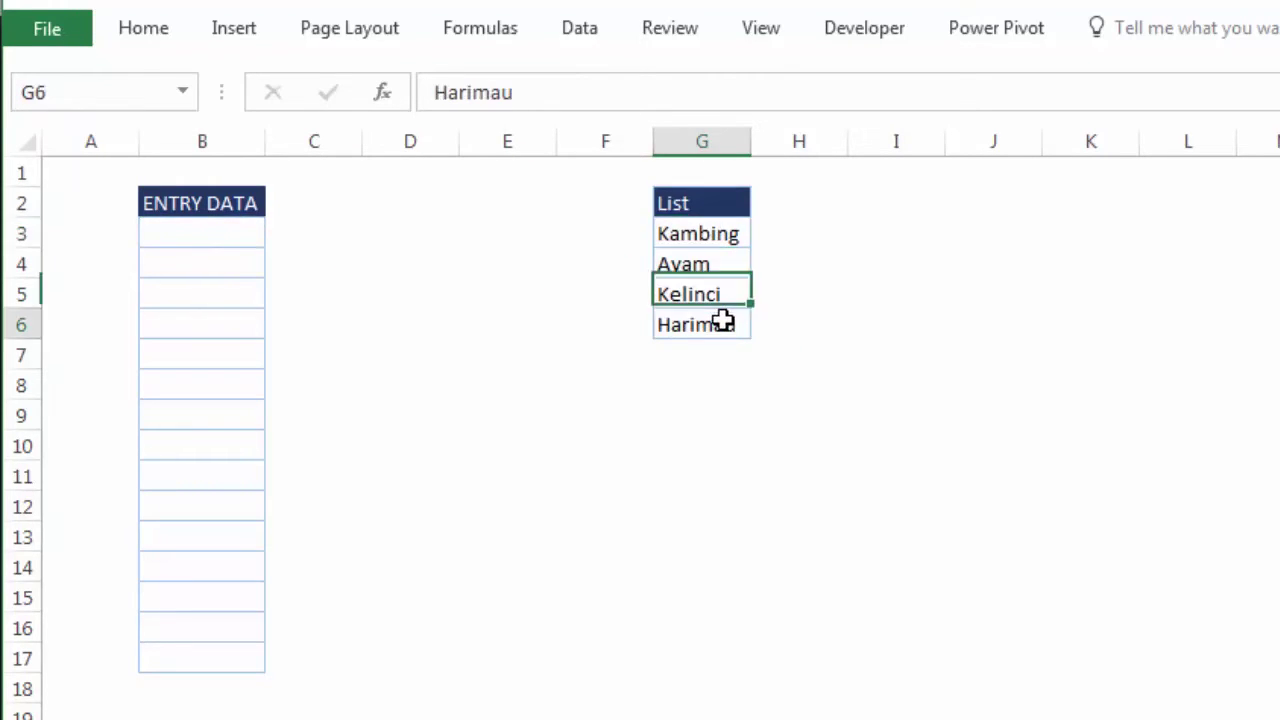
pyautogui.click(206, 222)
pyautogui.click(694, 234)
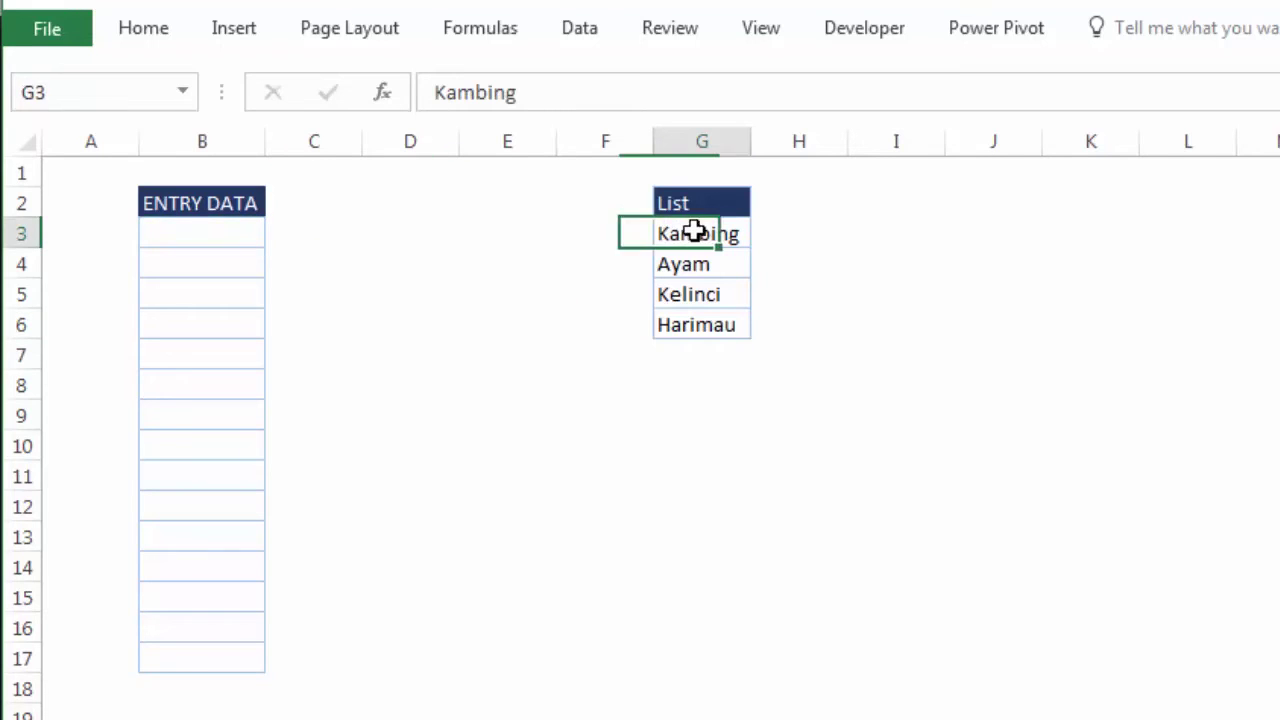
pyautogui.moveTo(694, 234); pyautogui.dragTo(700, 322)
pyautogui.click(483, 271)
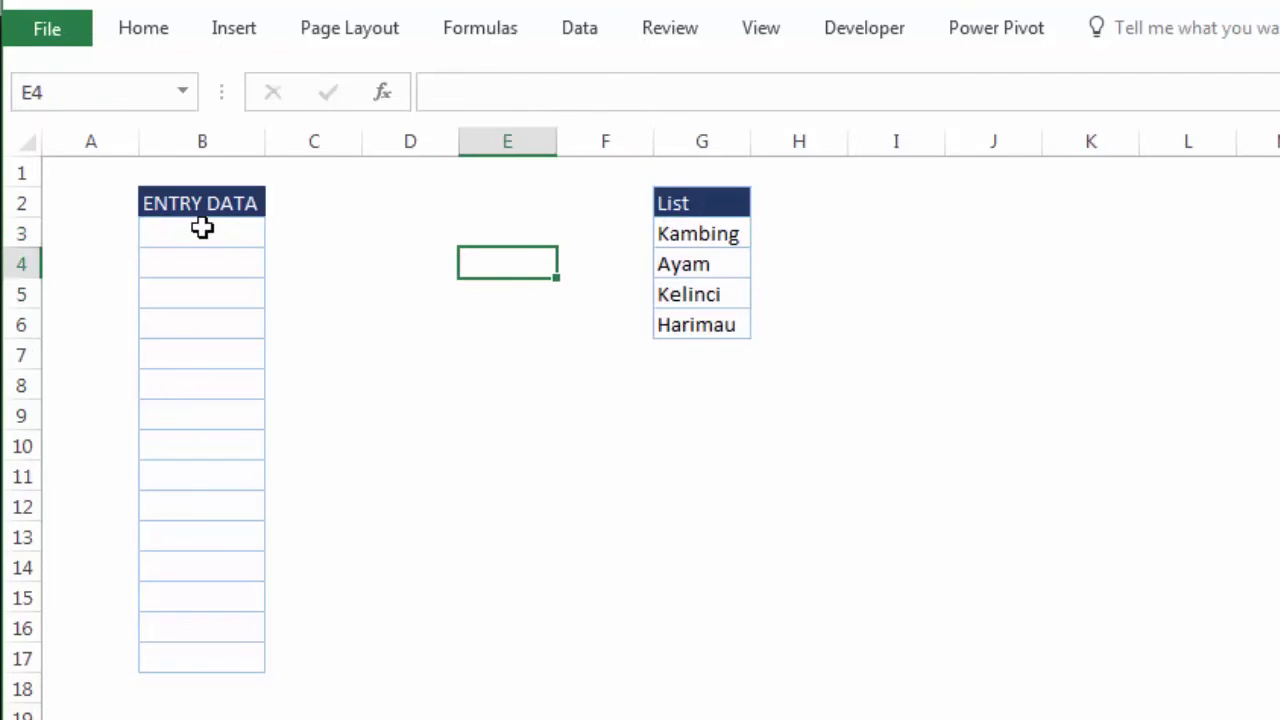
# - Open Data Validation for the ENTRY DATA cells B3:B17 and allow Custom criteria
pyautogui.click(204, 224)
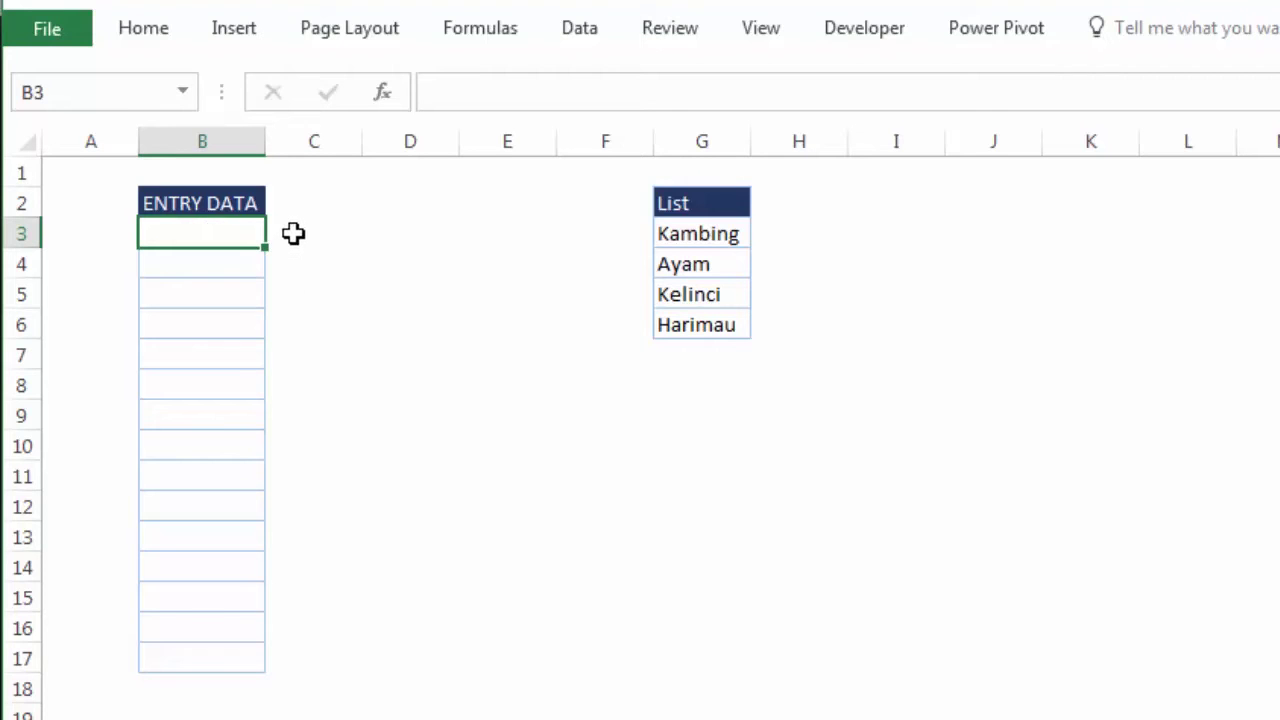
pyautogui.moveTo(226, 221); pyautogui.dragTo(221, 661)
pyautogui.click(579, 35)
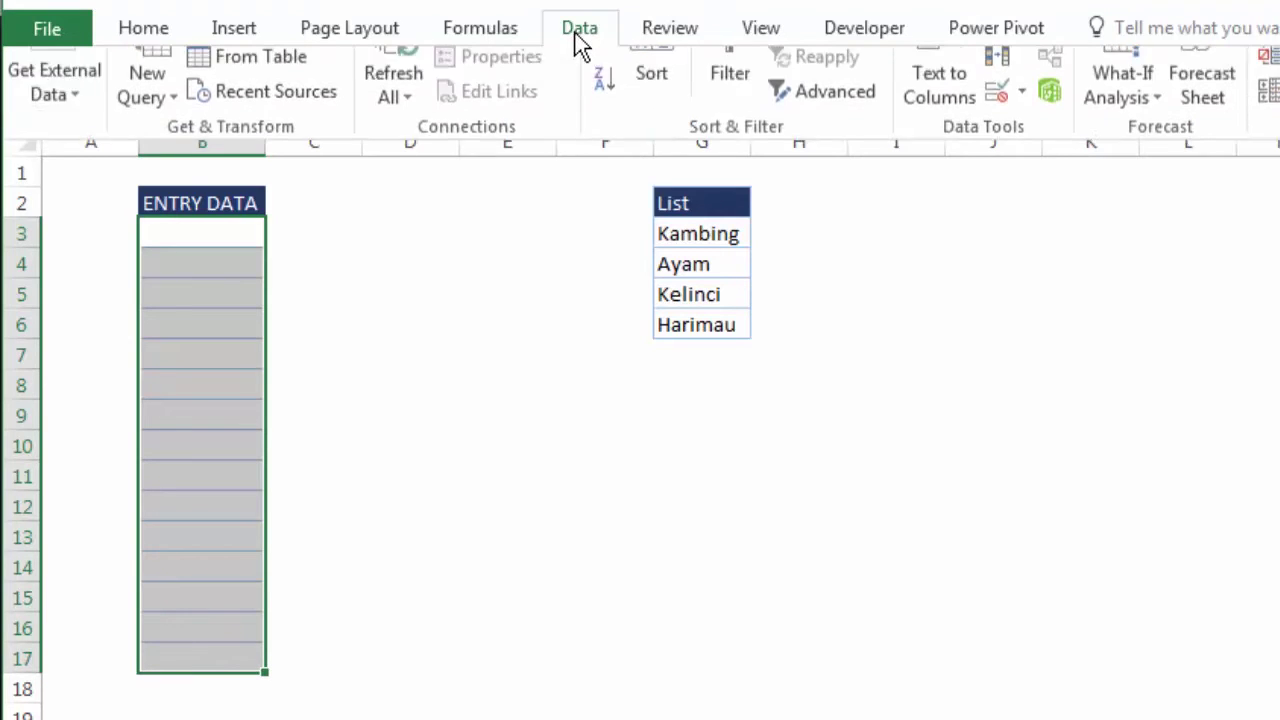
pyautogui.click(1022, 145)
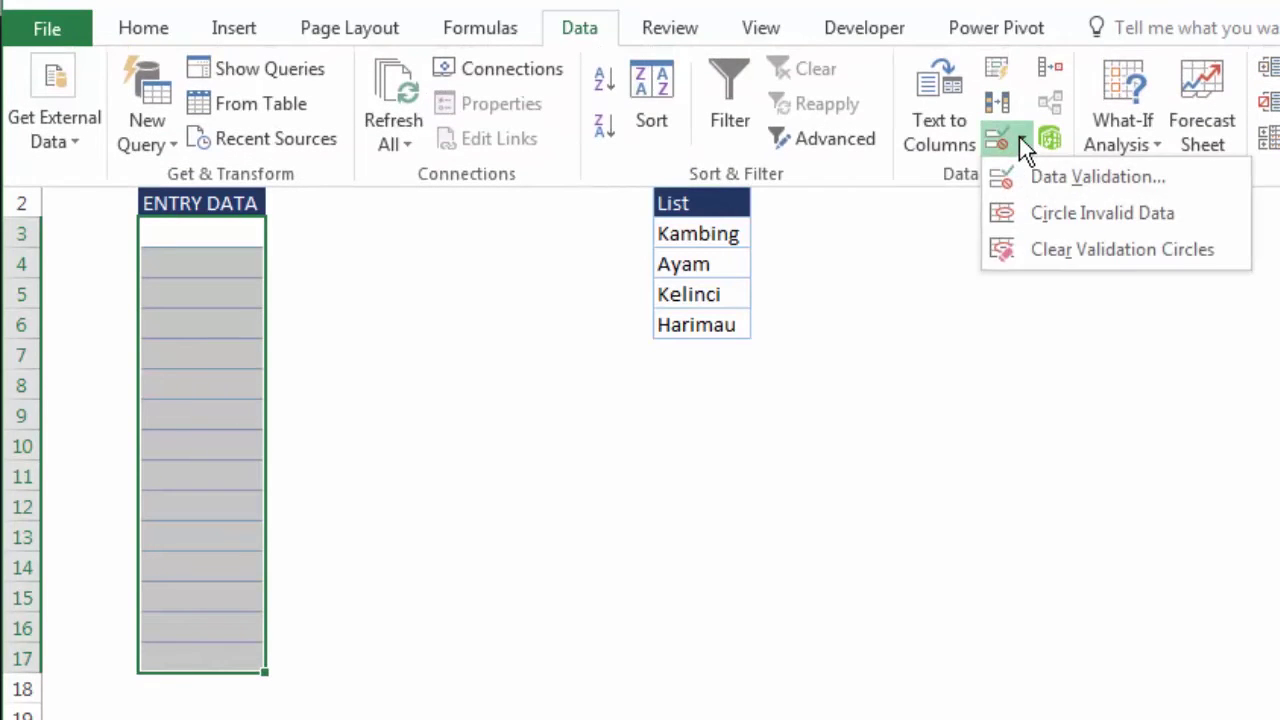
pyautogui.click(1030, 176)
pyautogui.moveTo(697, 256); pyautogui.dragTo(719, 226)
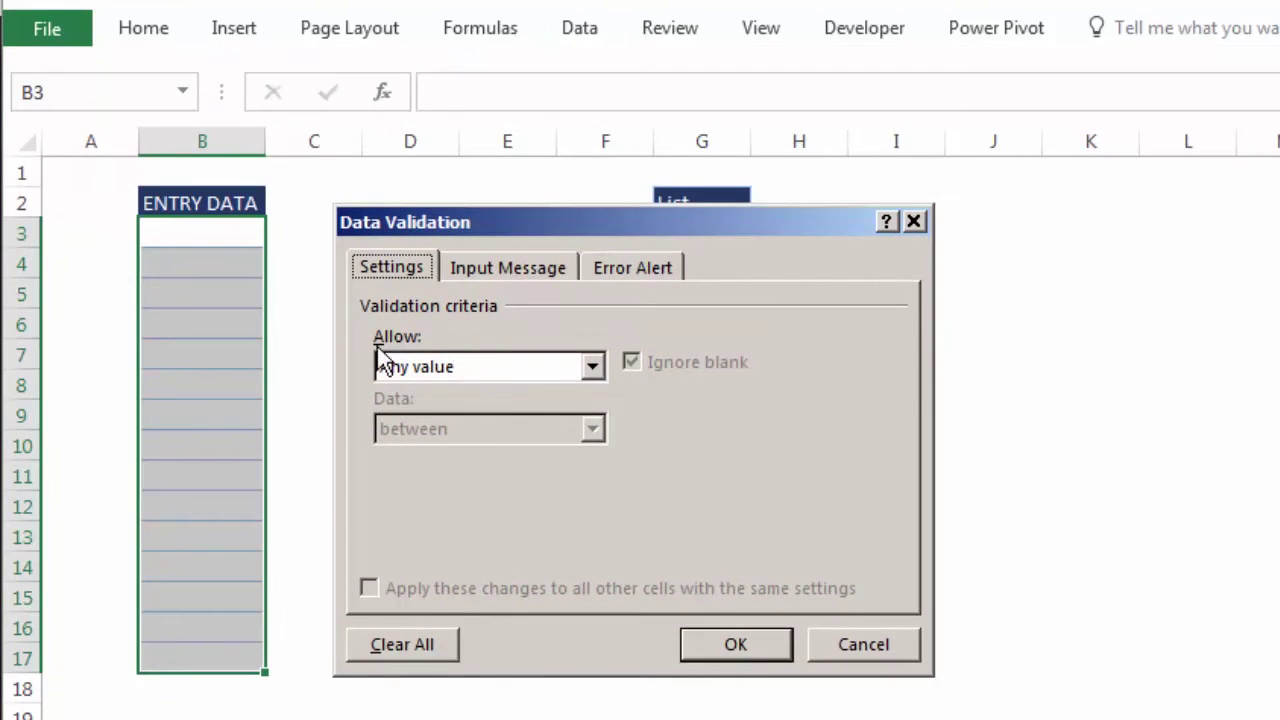
pyautogui.click(447, 365)
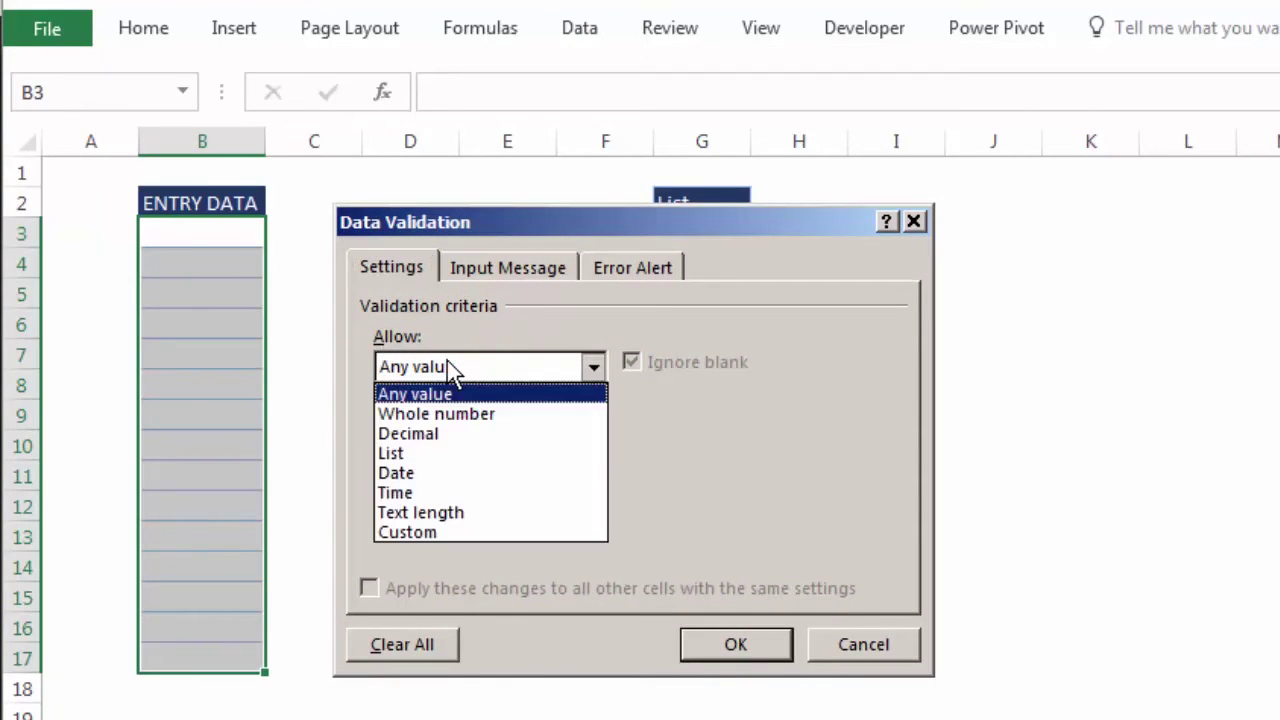
pyautogui.click(440, 532)
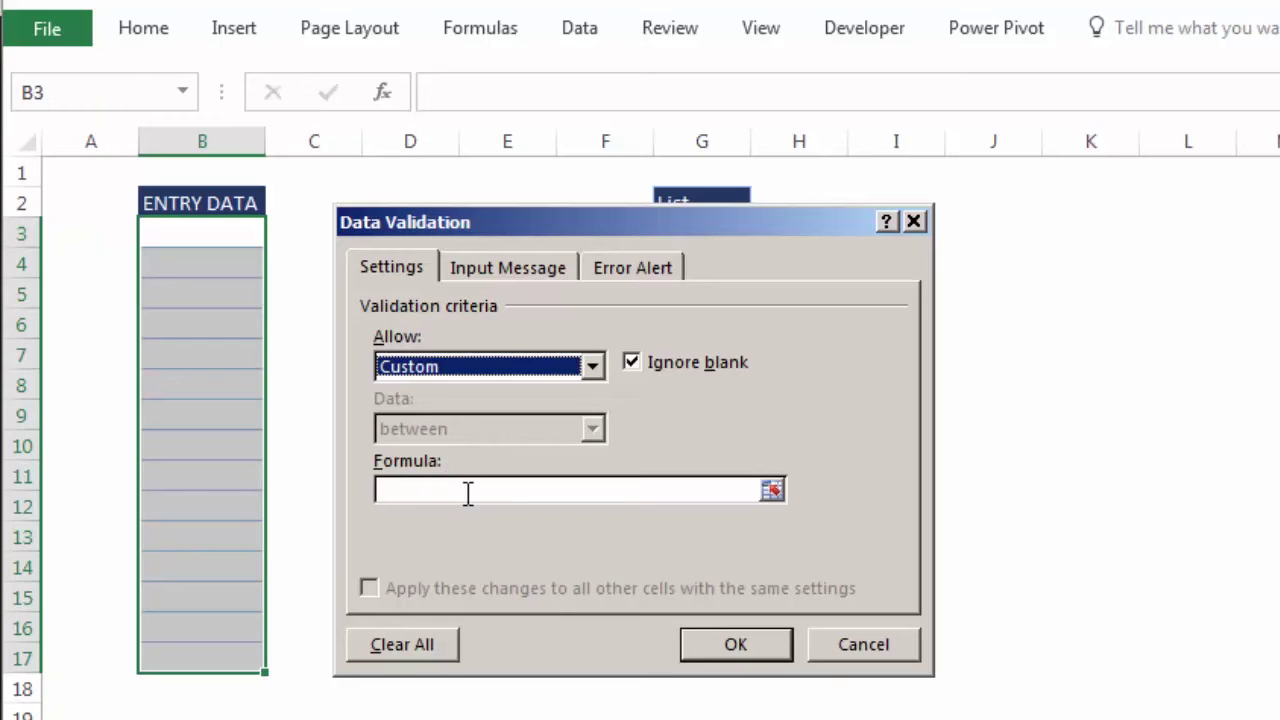
# - Enter the validation formula =SEARCH($G$3:$G$6;B3), with the List range as an absolute reference
pyautogui.click(466, 491)
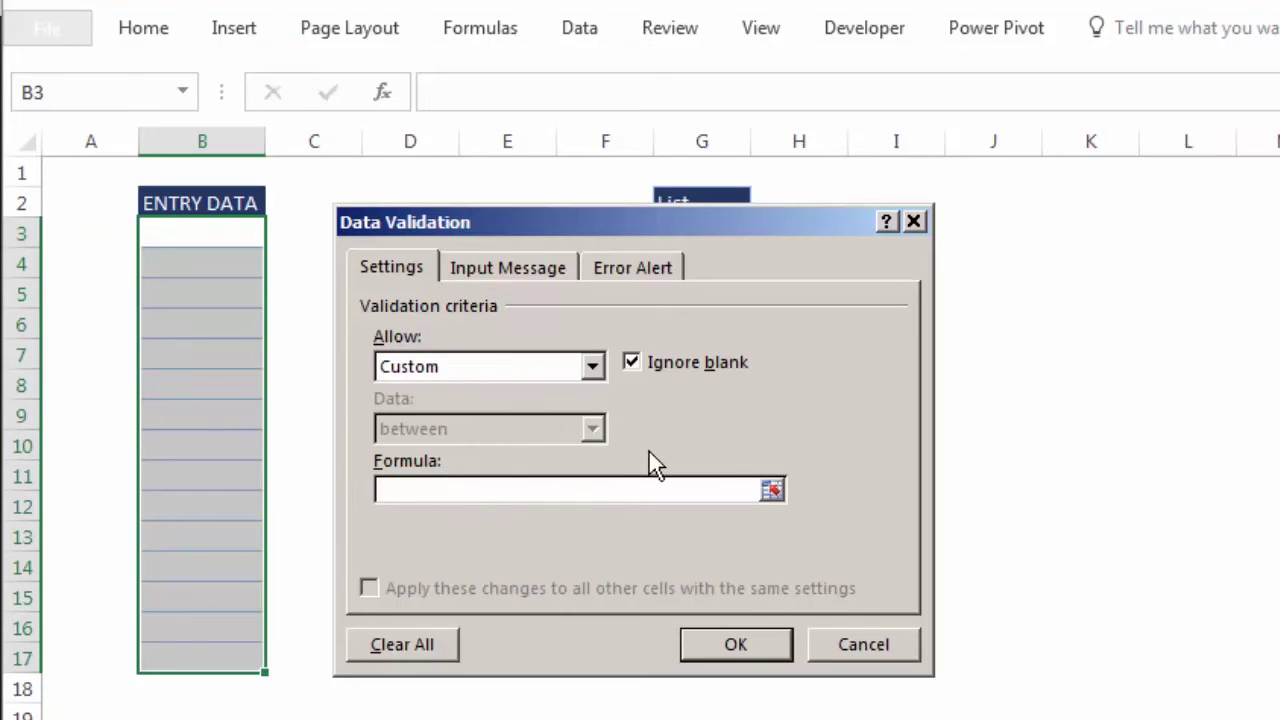
pyautogui.write('=SEARCH(')
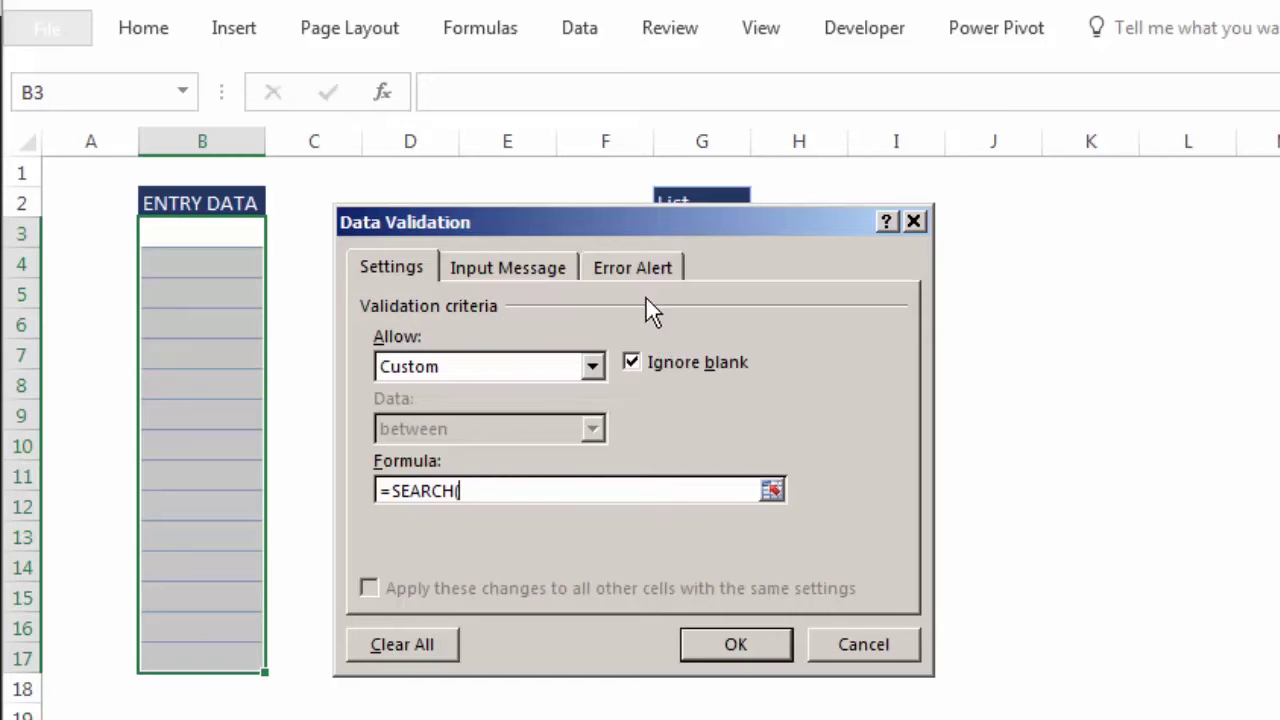
pyautogui.moveTo(645, 227); pyautogui.dragTo(1110, 247)
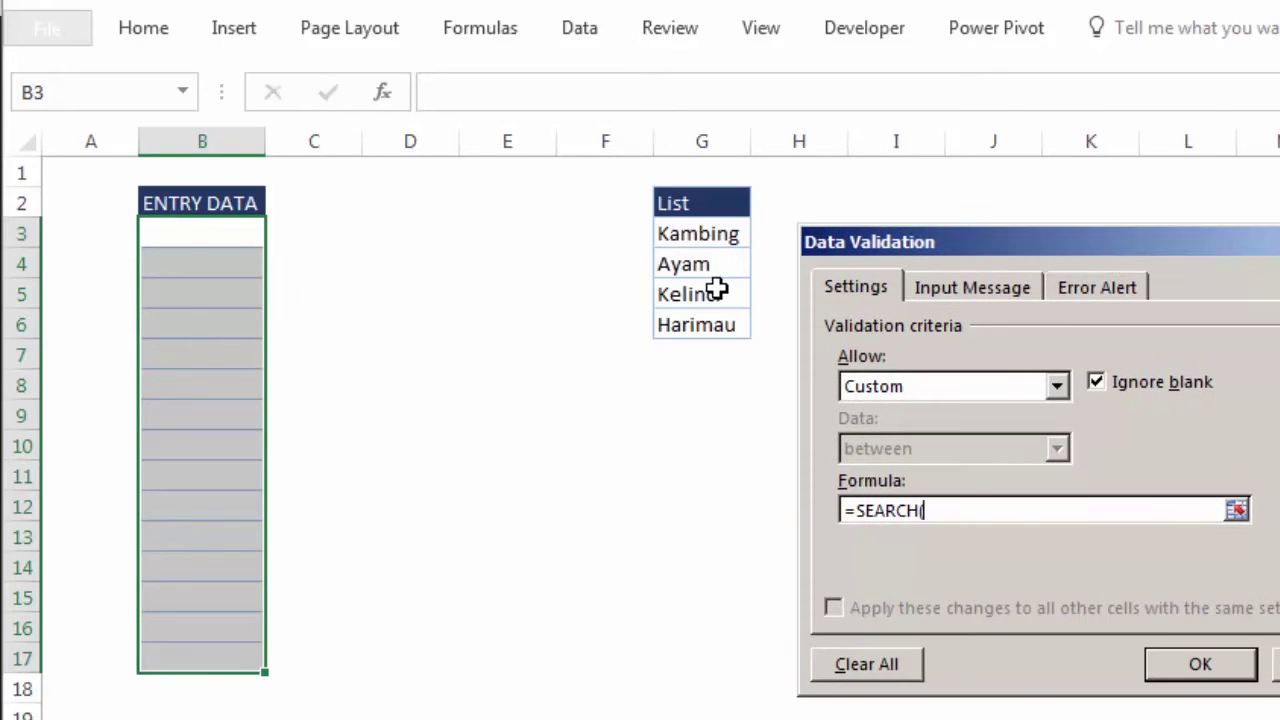
pyautogui.moveTo(728, 236); pyautogui.dragTo(725, 320)
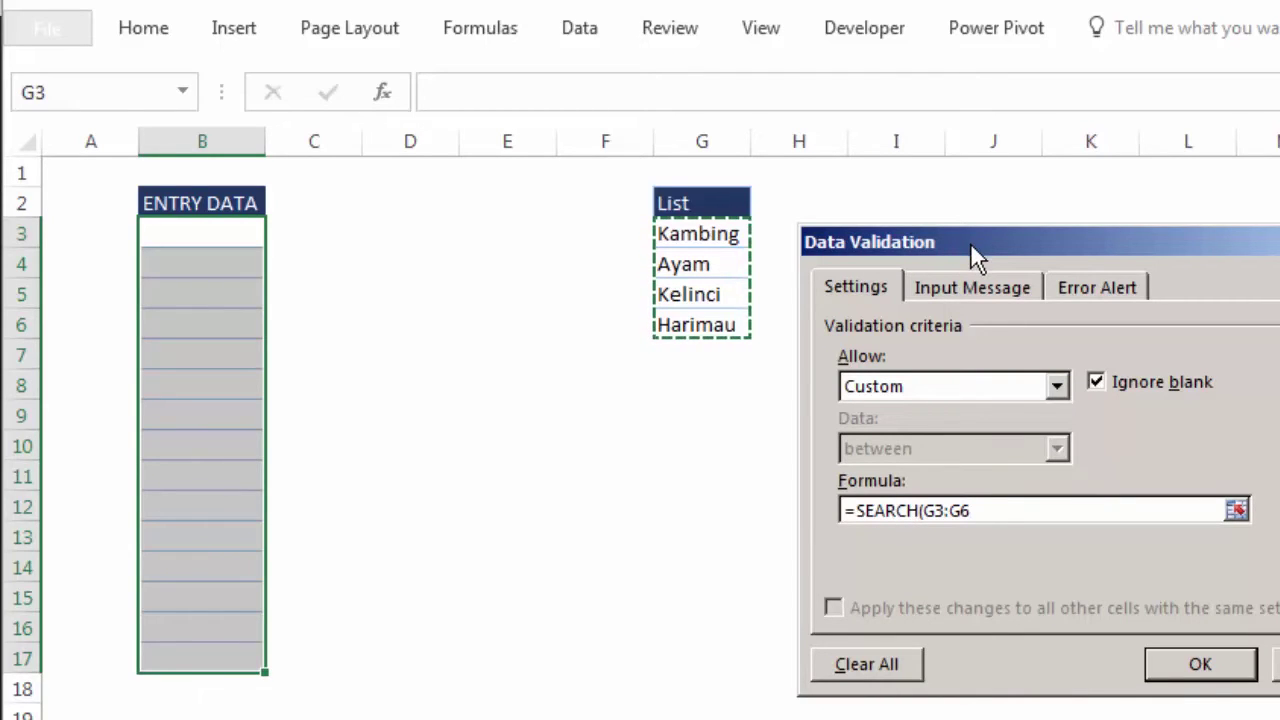
pyautogui.press('F4')
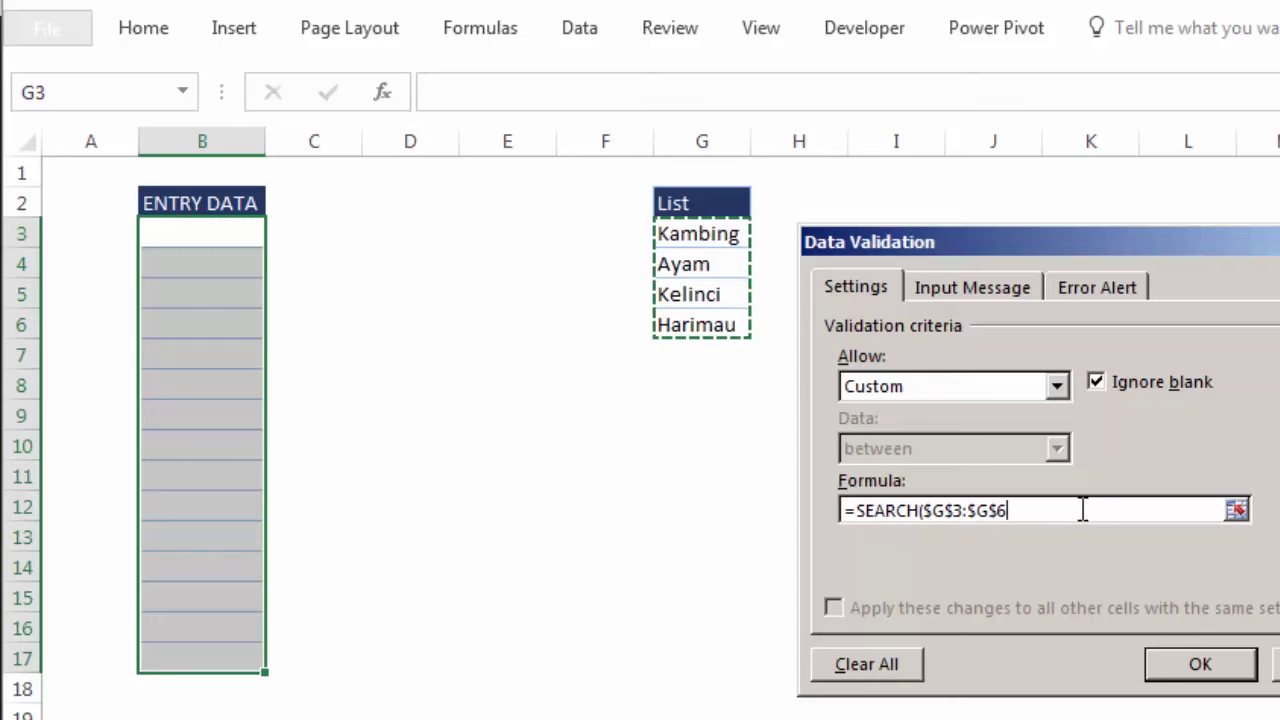
pyautogui.write(';')
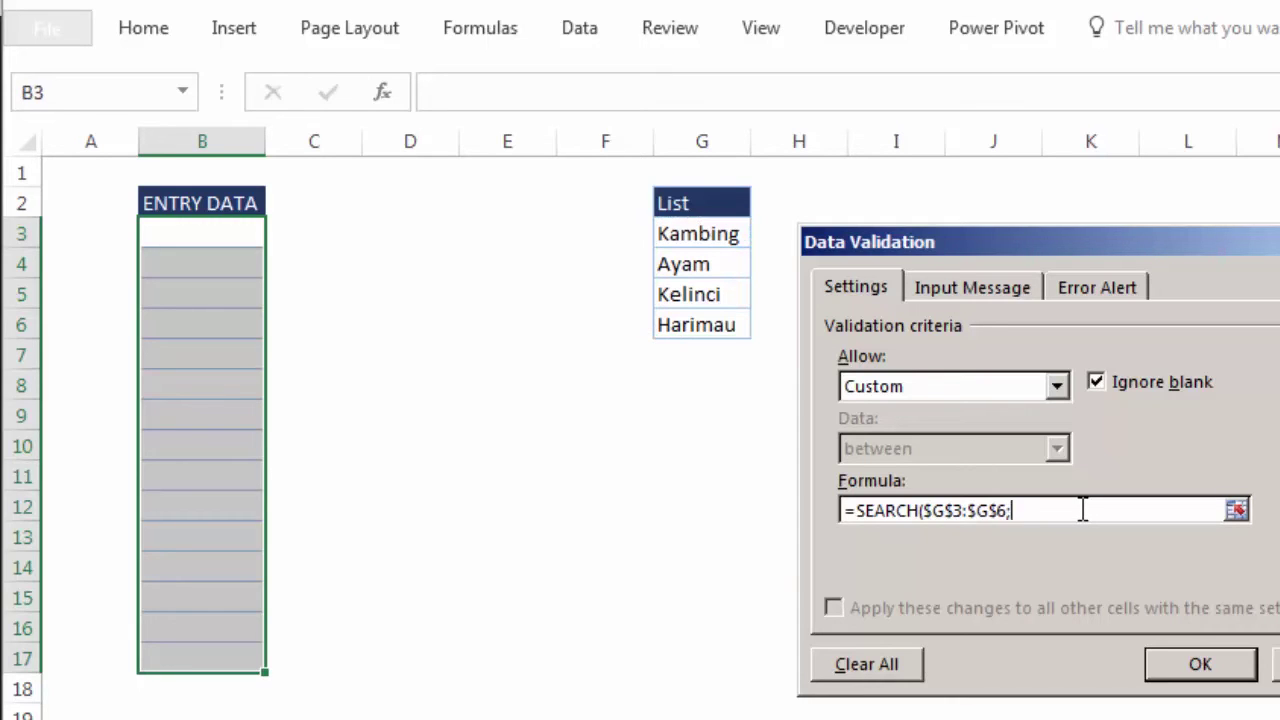
pyautogui.click(251, 236)
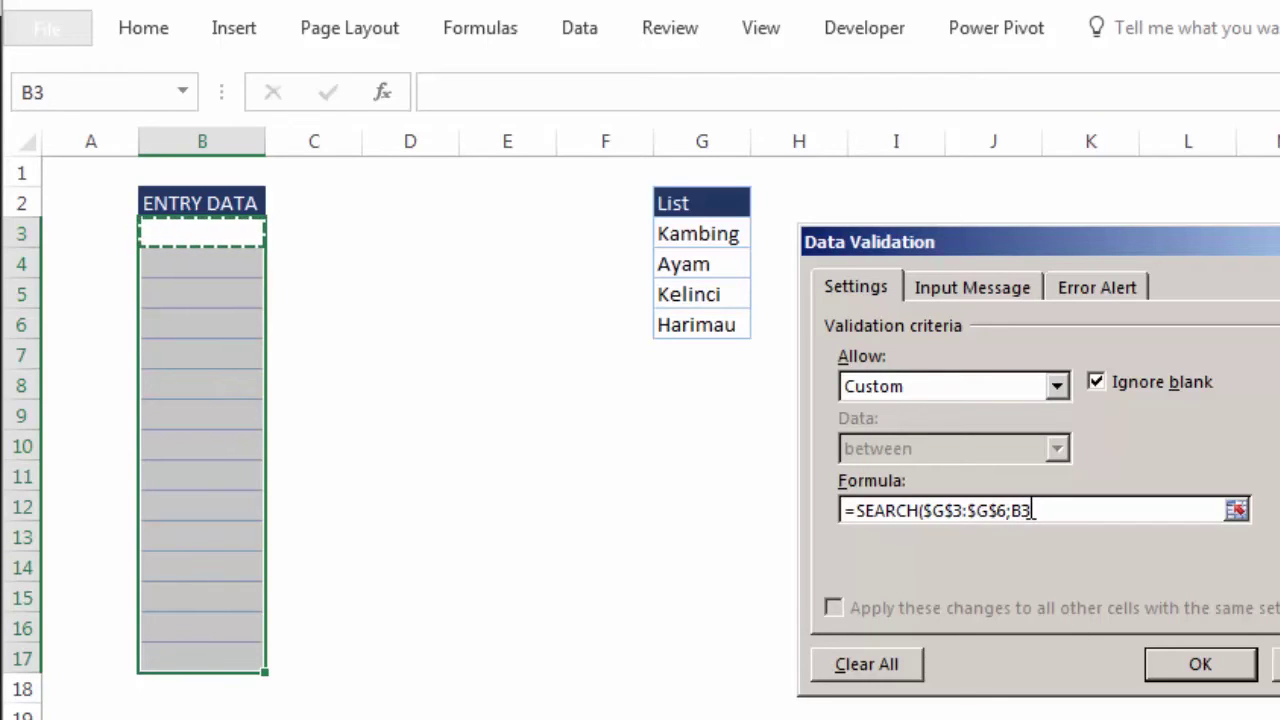
pyautogui.write(')')
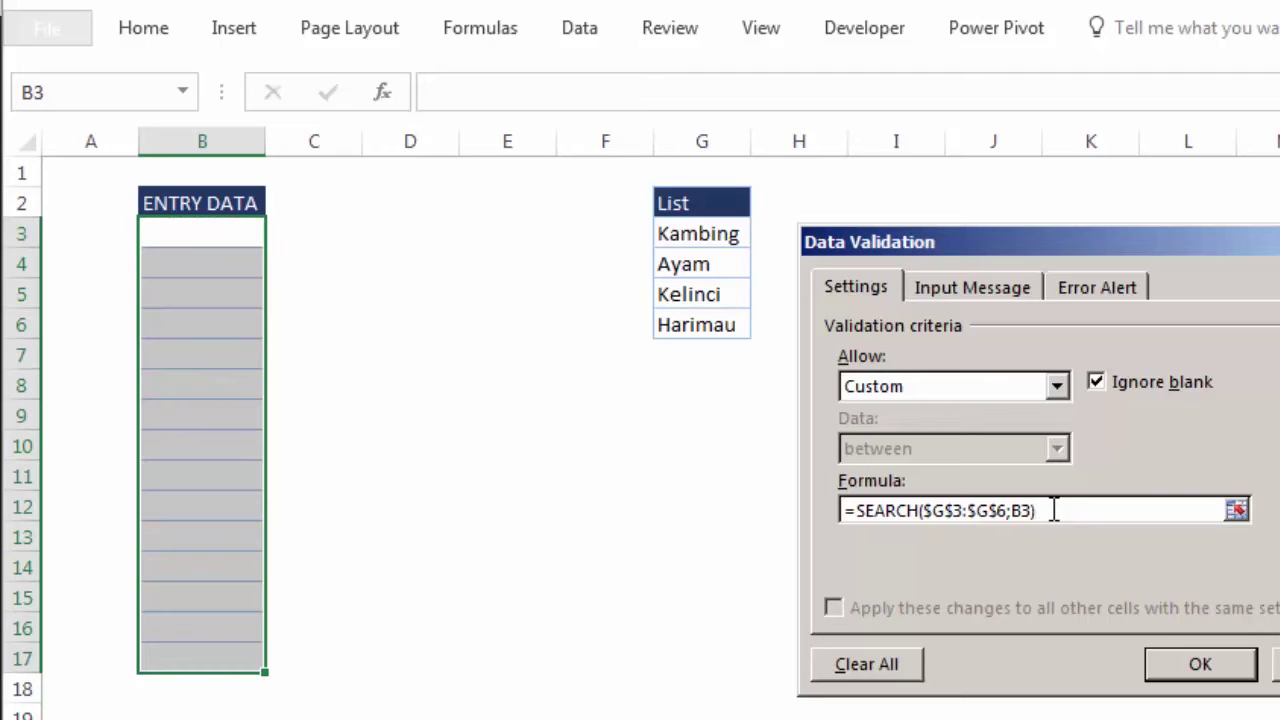
# - Wrap the SEARCH expression in ISNUMBER so the formula reads =ISNUMBER(SEARCH($G$3:$G$6;B3))
pyautogui.moveTo(1014, 245); pyautogui.dragTo(560, 214)
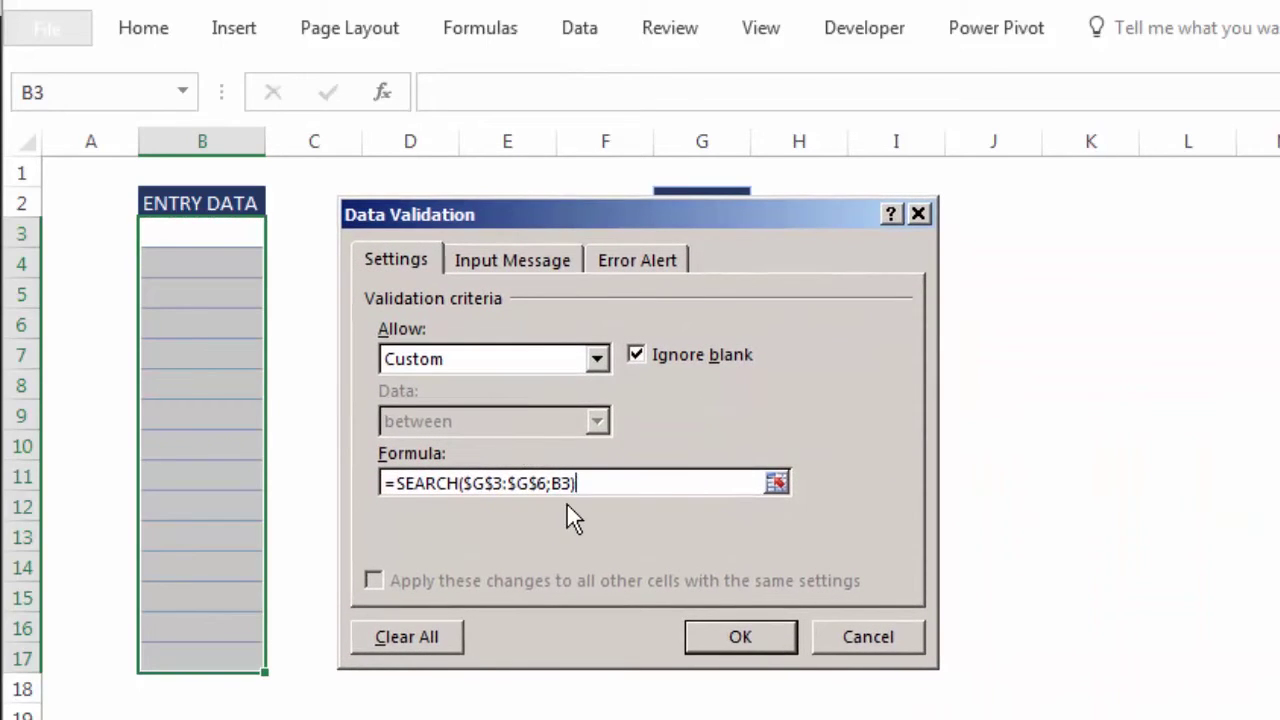
pyautogui.click(396, 484)
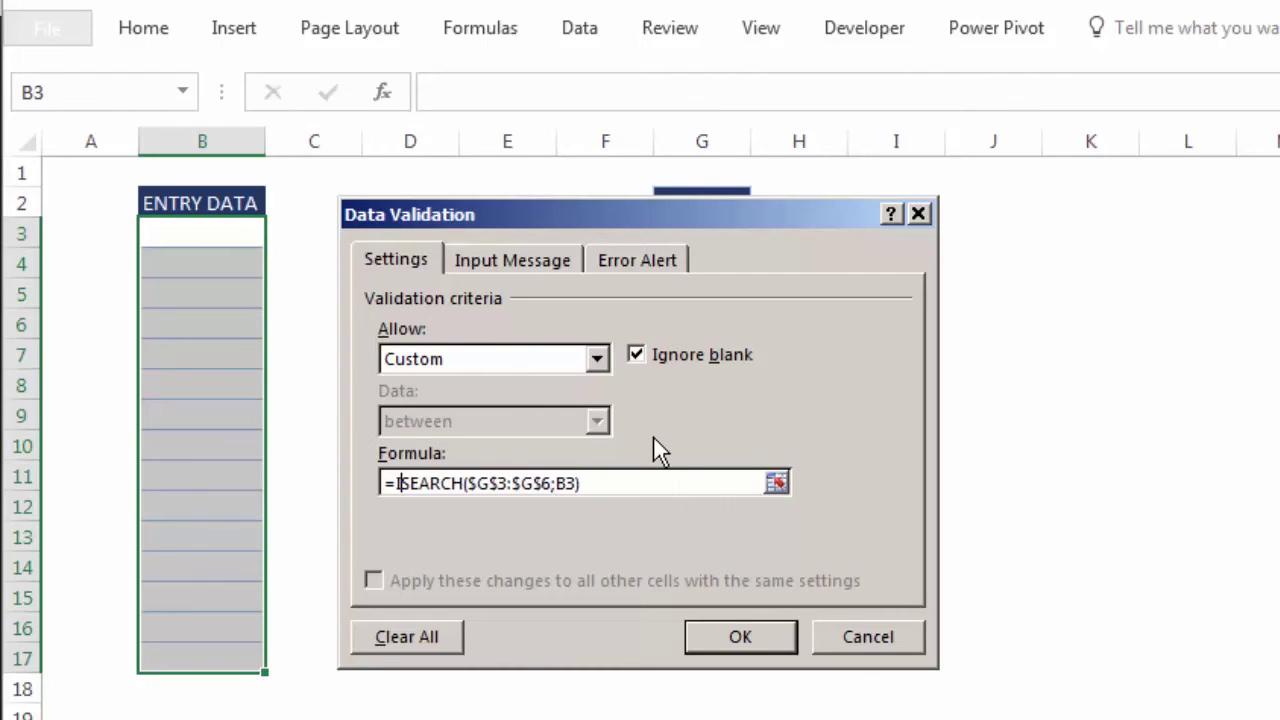
pyautogui.write('ISN')
pyautogui.write('UMBER')
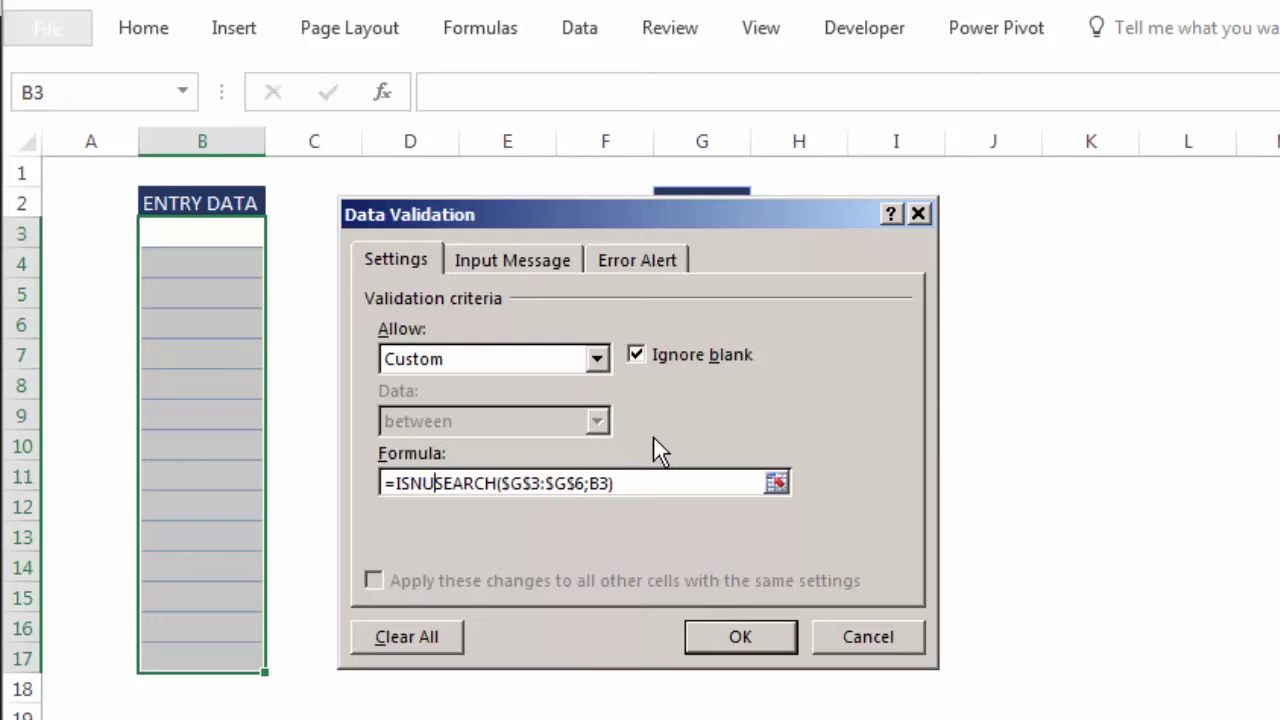
pyautogui.write('(')
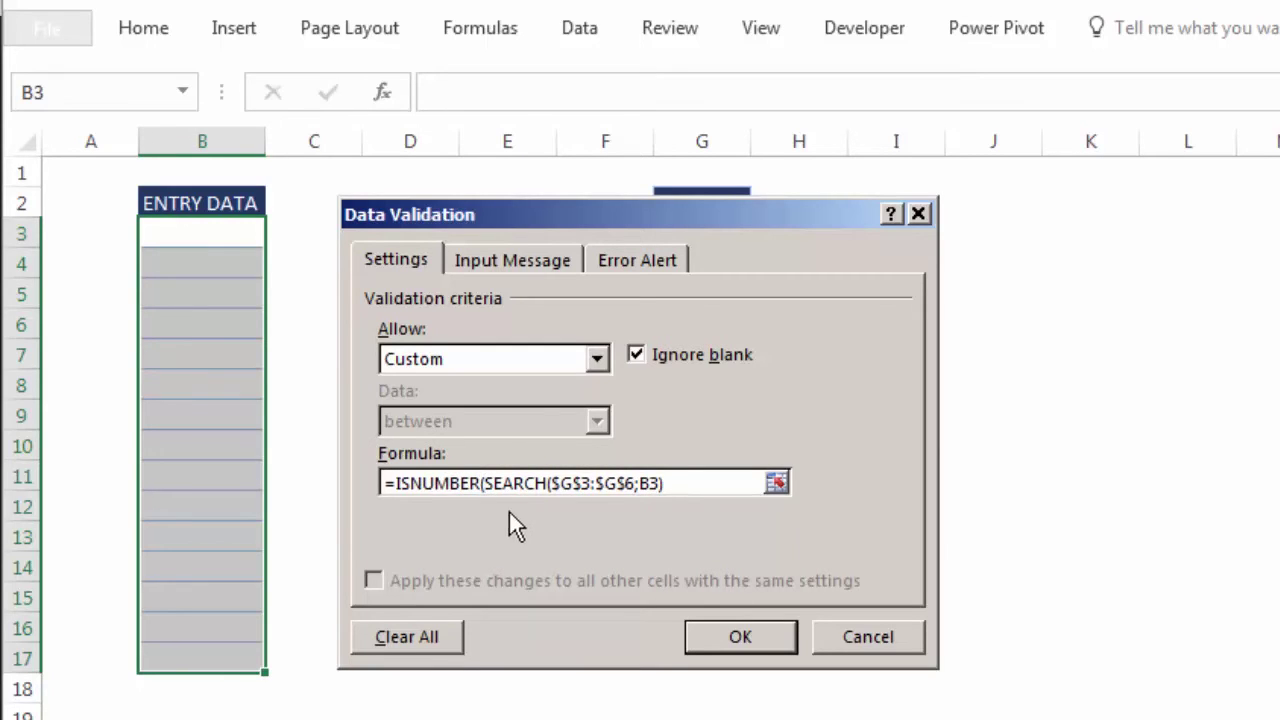
pyautogui.click(692, 483)
pyautogui.write(')')
# - Insert SUMPRODUCT(-- before ISNUMBER so the validation formula begins =SUMPRODUCT(--ISNUMBER(SEARCH(
pyautogui.write('SU')
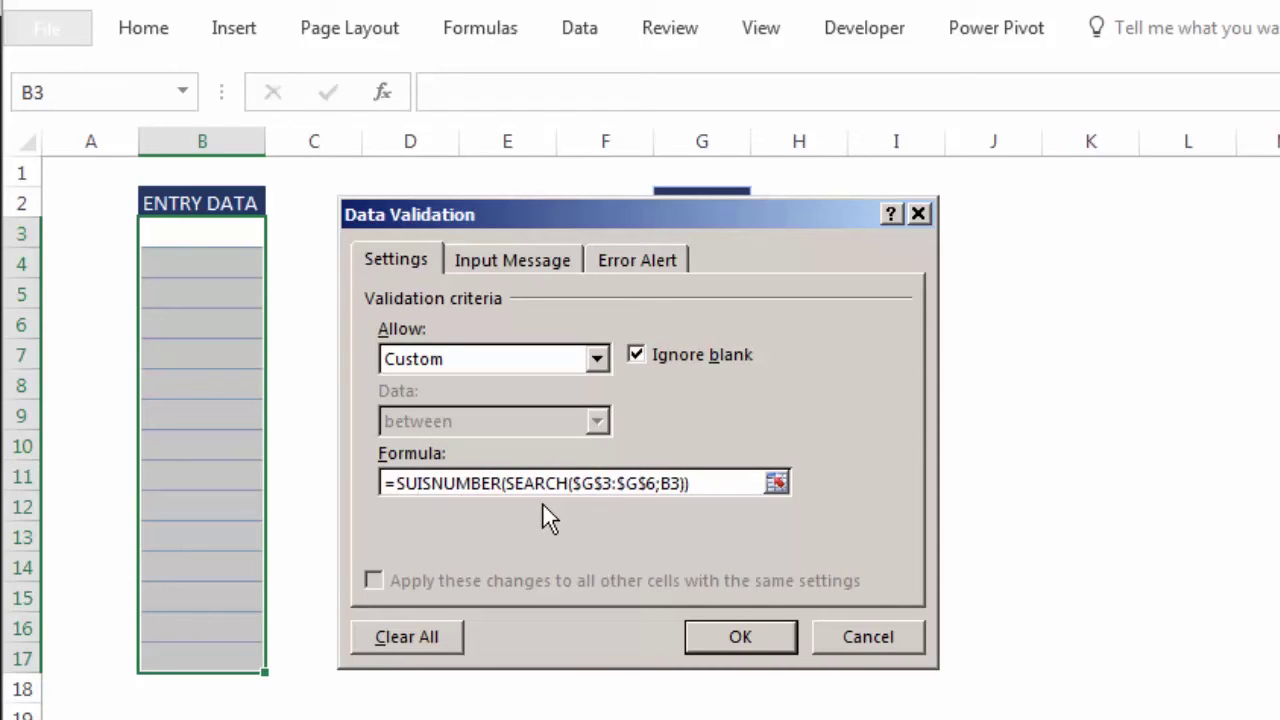
pyautogui.write('MPOR')
pyautogui.press('BackSpace')
pyautogui.press('BackSpace')
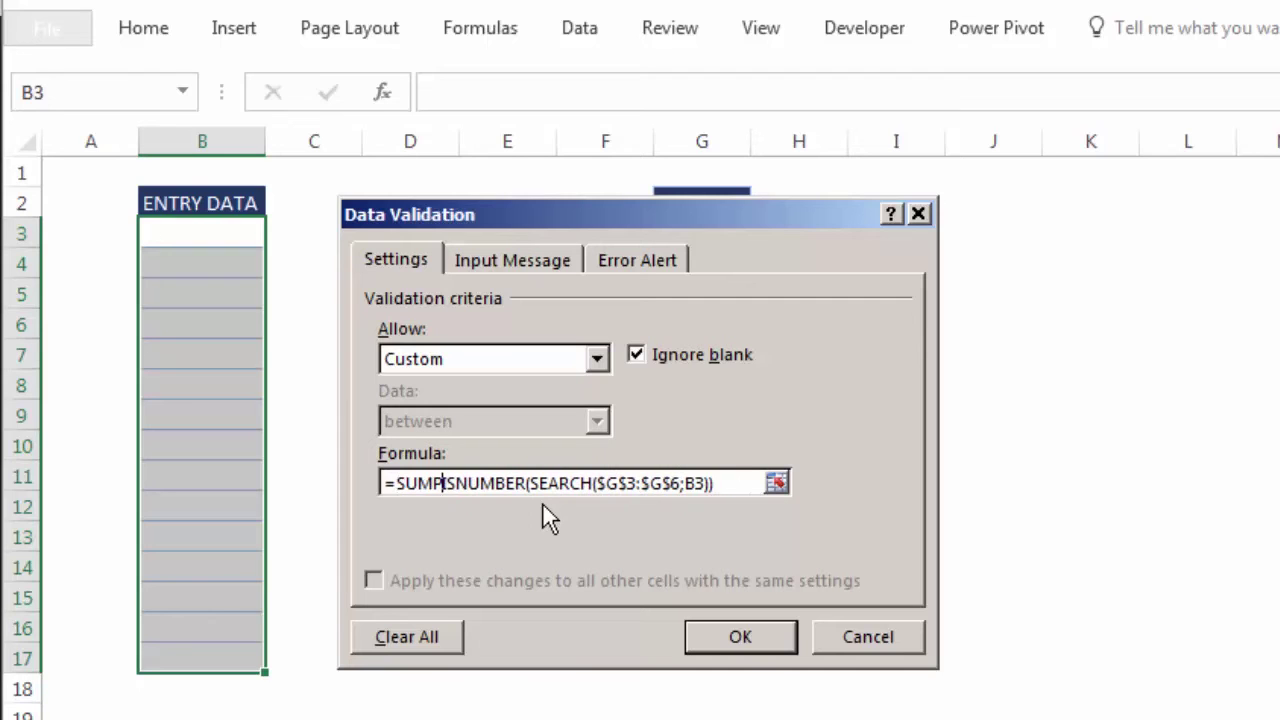
pyautogui.write('RODUCT')
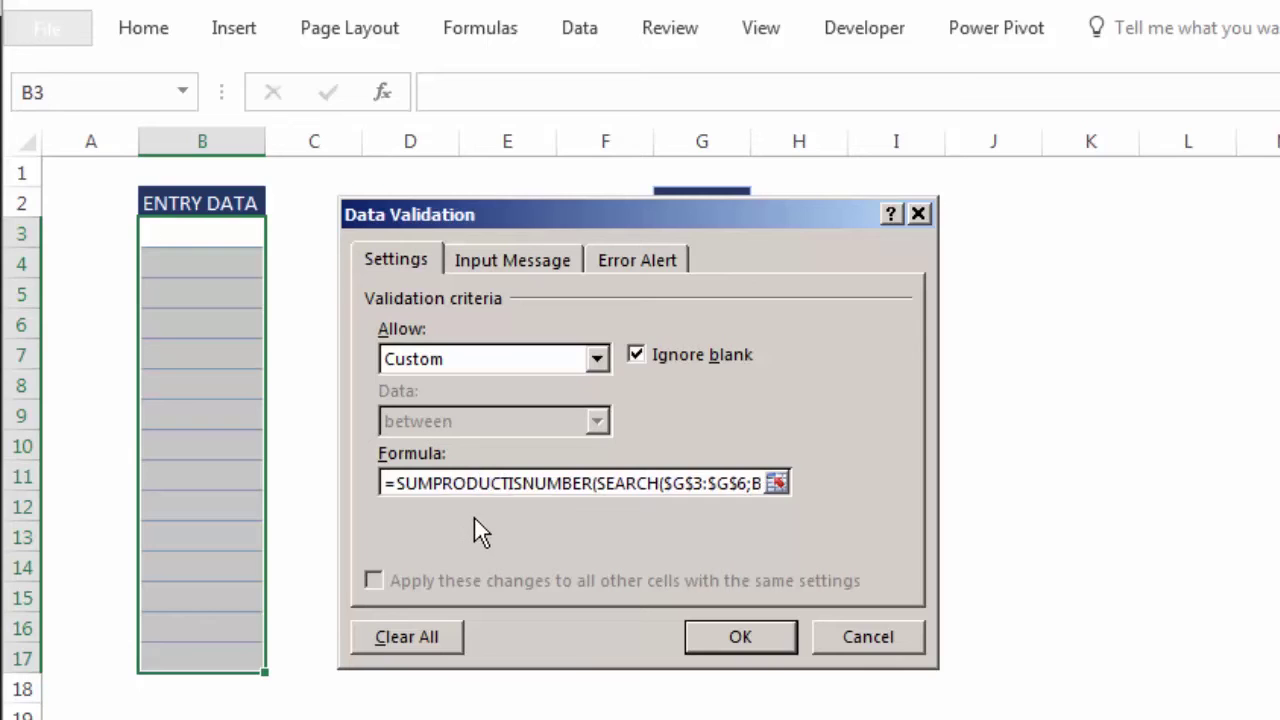
pyautogui.write('(')
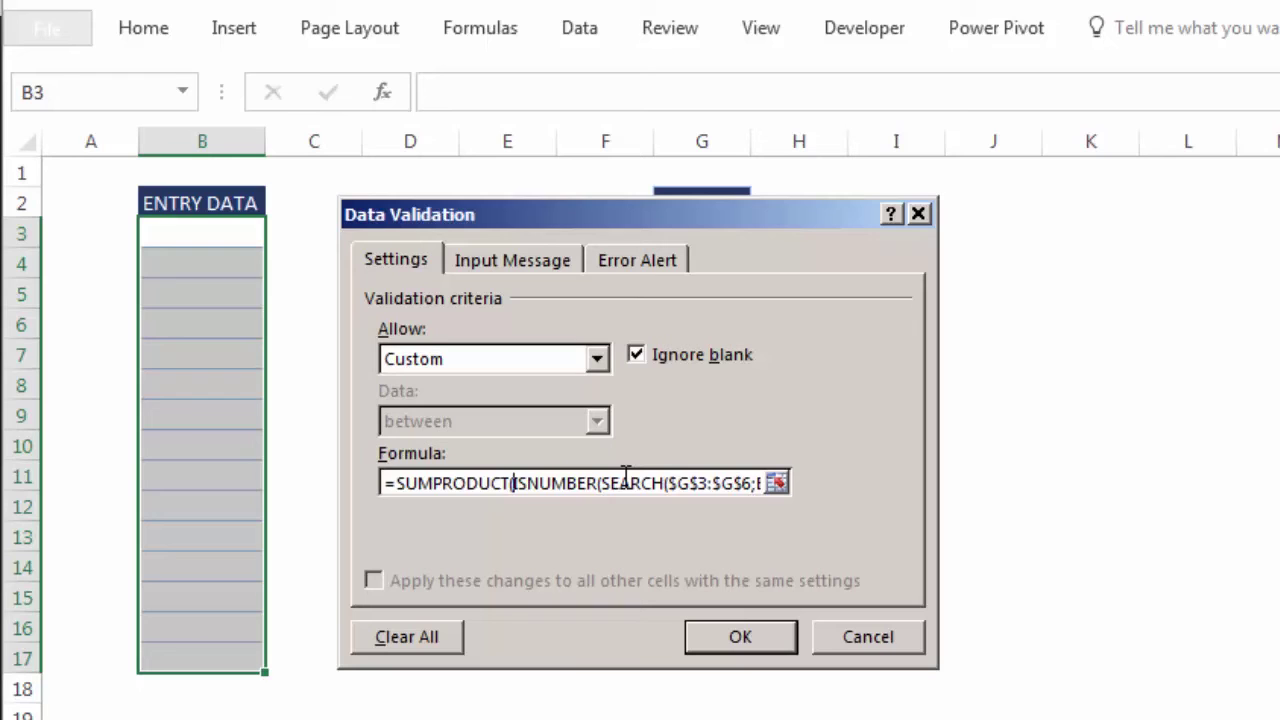
pyautogui.write('--')
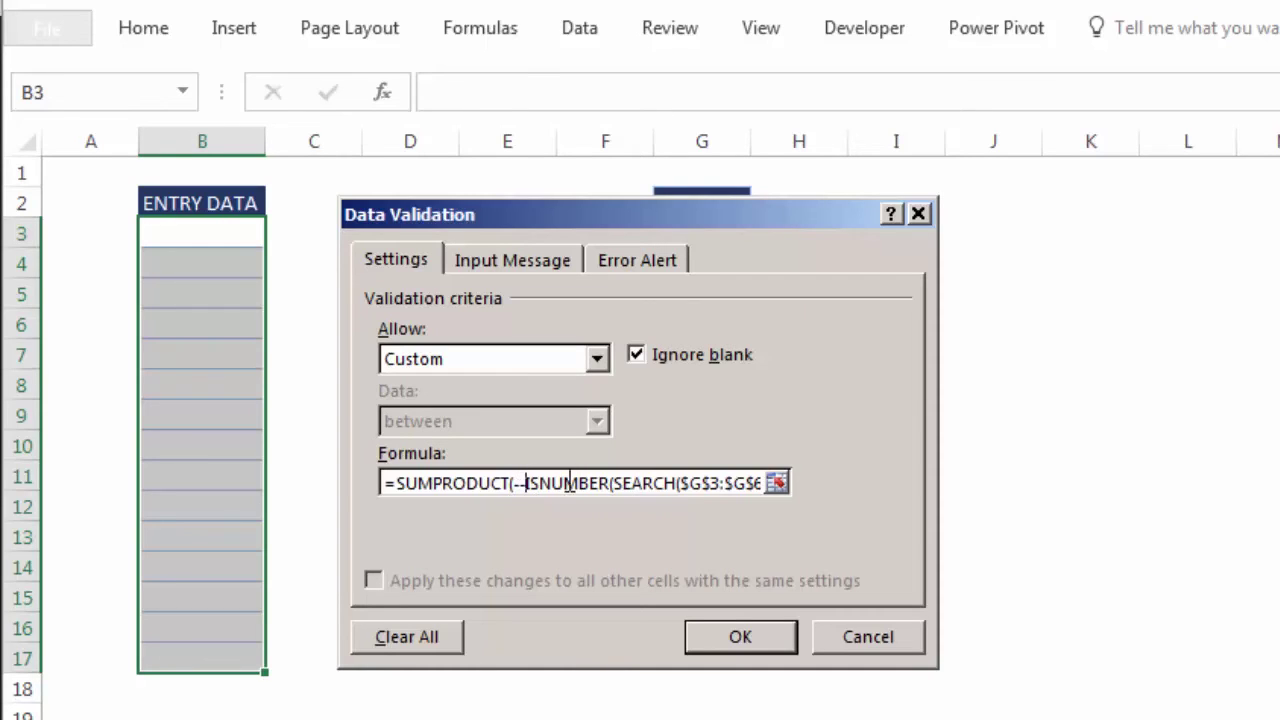
# - Close the SUMPRODUCT parenthesis and append >0, completing the formula as =SUMPRODUCT(--ISNUMBER(SEARCH($G$3:$G$6;B3)))>0
pyautogui.moveTo(566, 482); pyautogui.dragTo(757, 483)
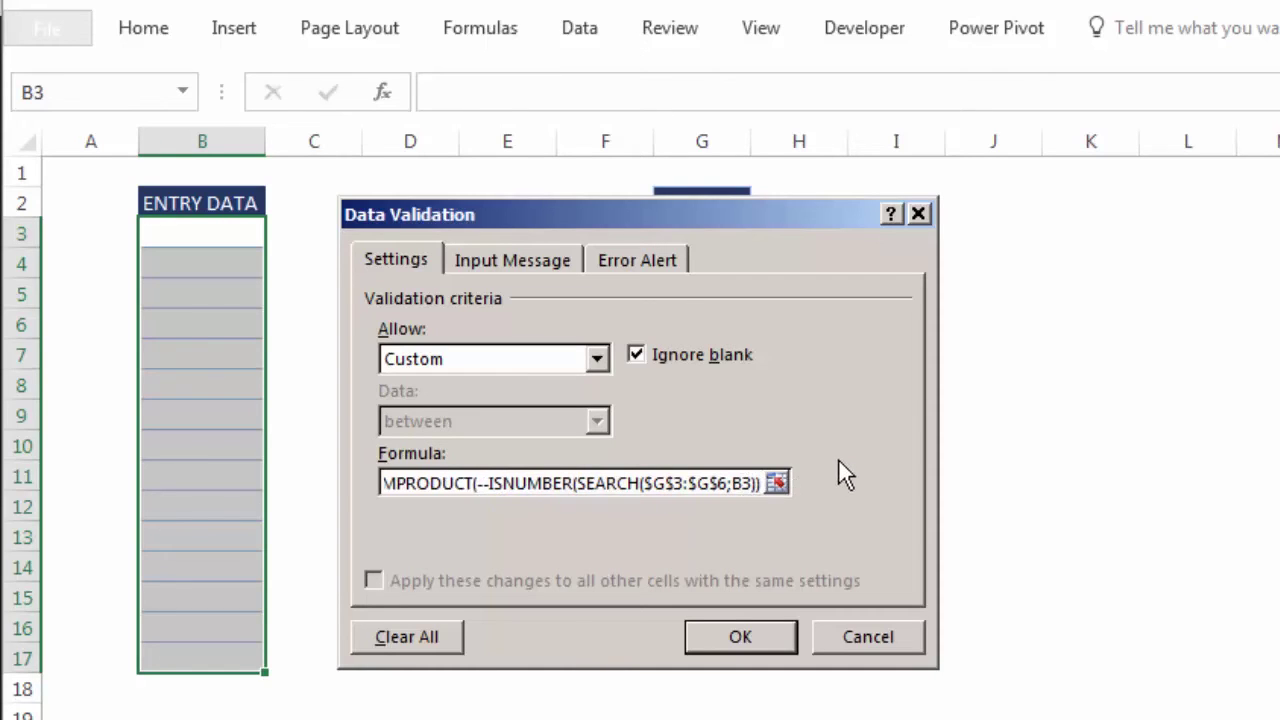
pyautogui.moveTo(762, 483); pyautogui.dragTo(757, 483)
pyautogui.write(')')
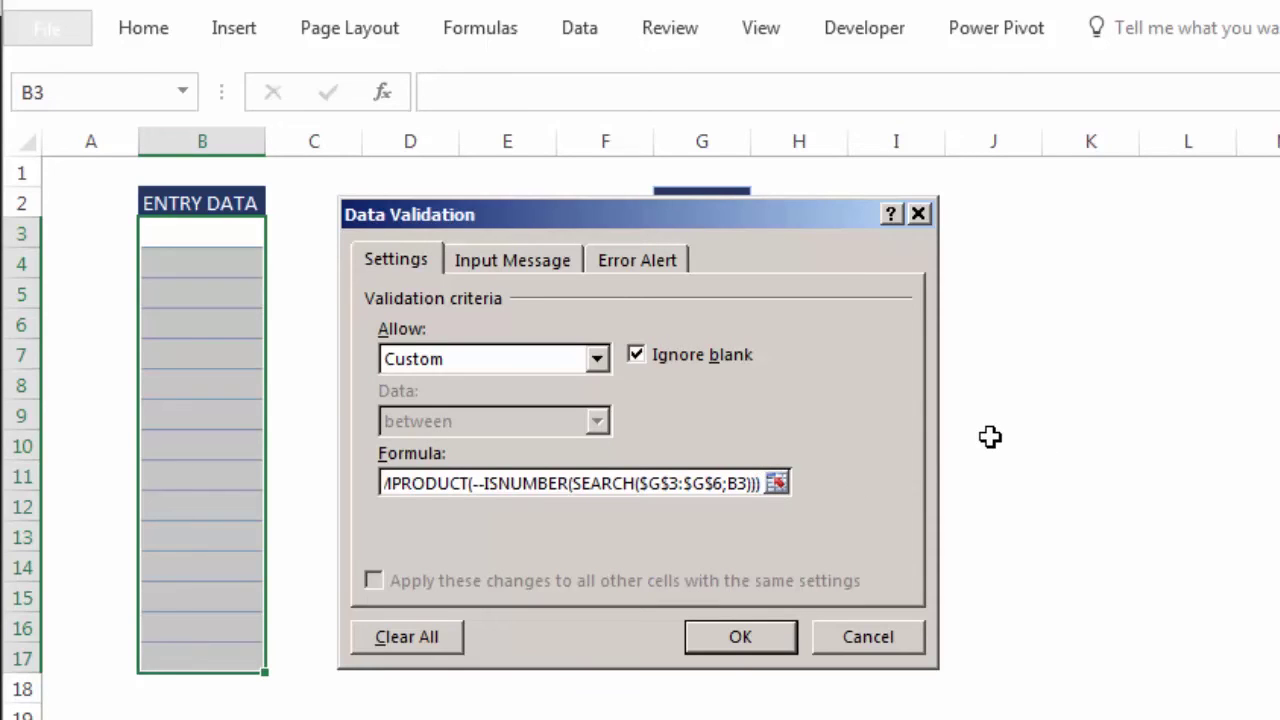
pyautogui.write('>')
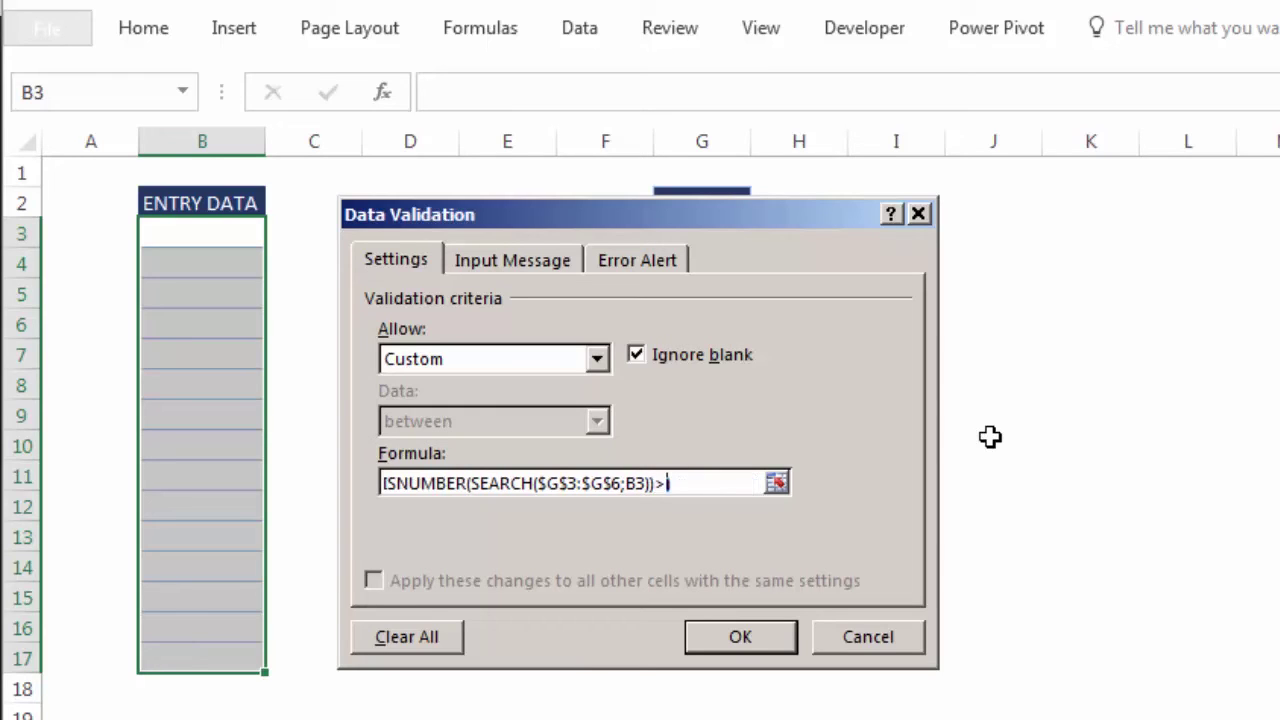
pyautogui.write('0')
pyautogui.press('BackSpace')
pyautogui.click(657, 485)
pyautogui.write(')')
pyautogui.moveTo(693, 215); pyautogui.dragTo(890, 344)
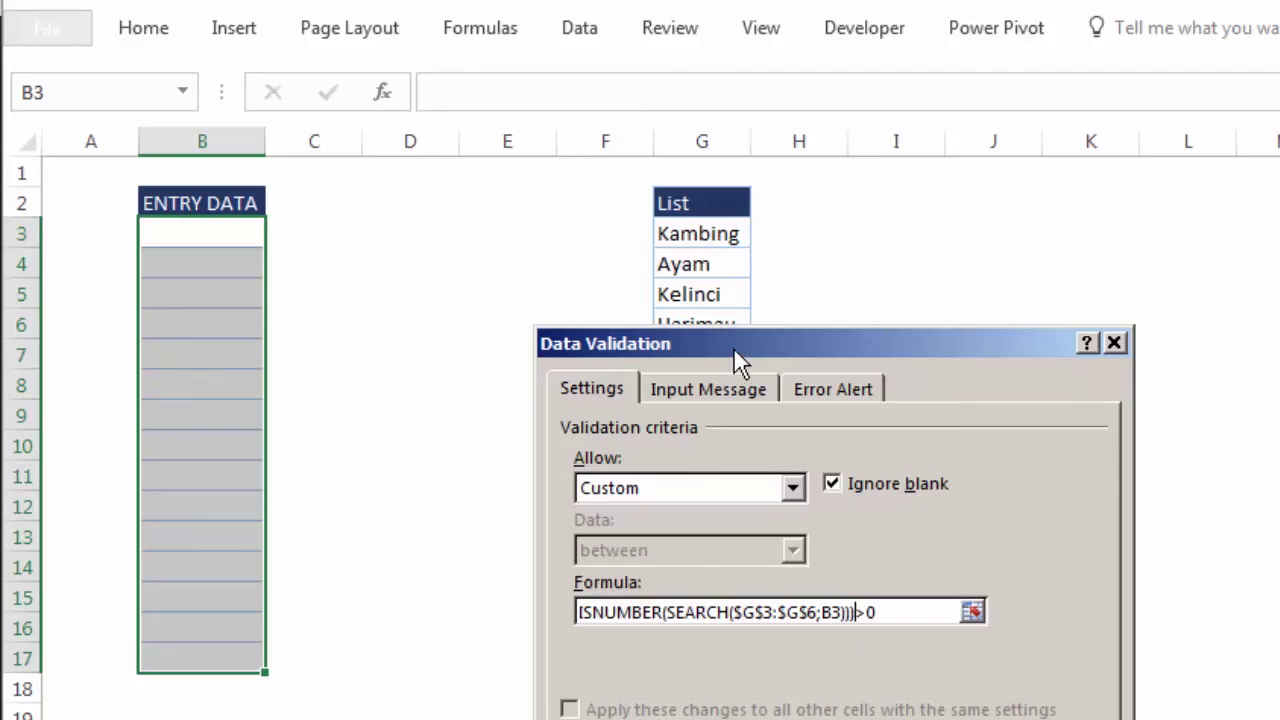
pyautogui.moveTo(733, 347); pyautogui.dragTo(985, 231)
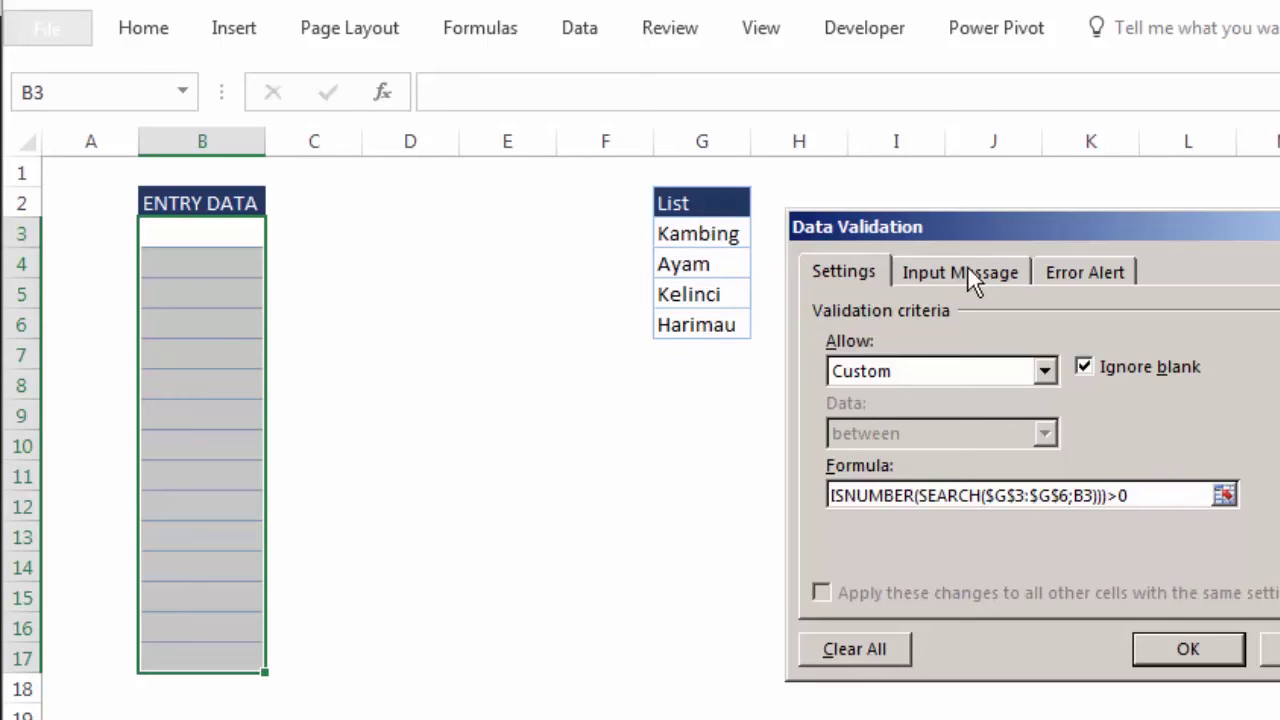
pyautogui.moveTo(997, 224); pyautogui.dragTo(637, 215)
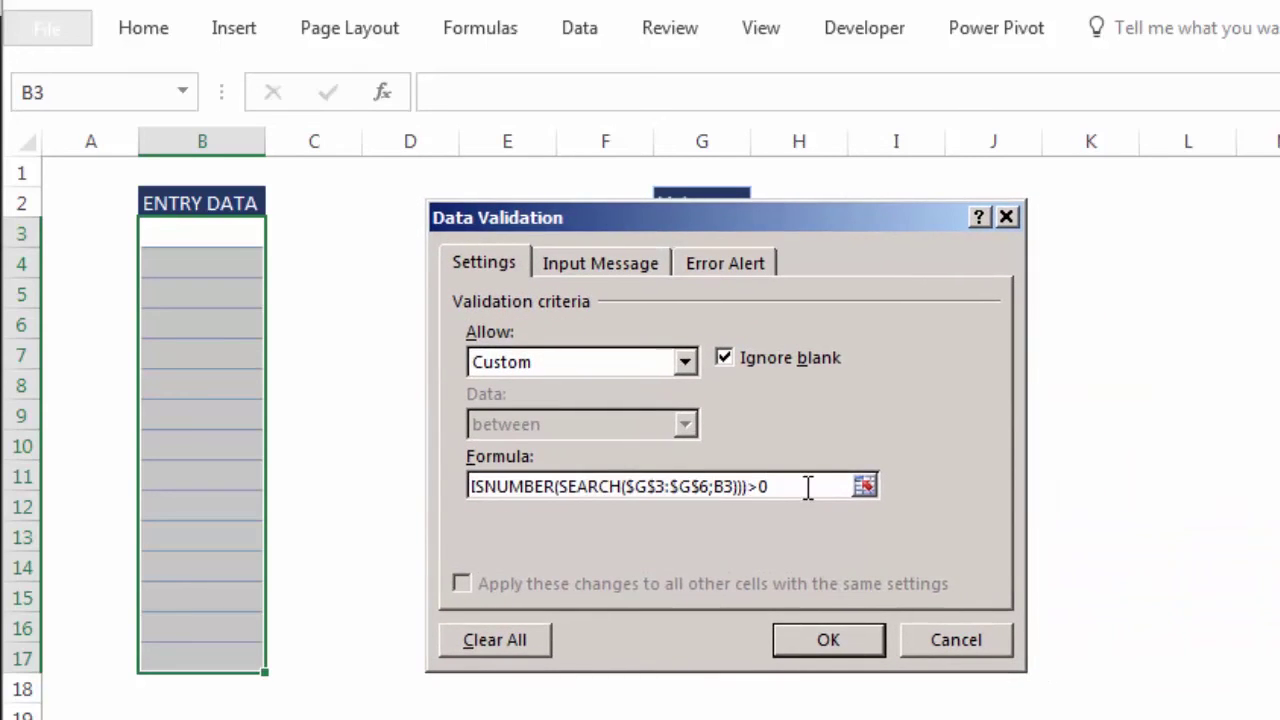
pyautogui.press('Home')
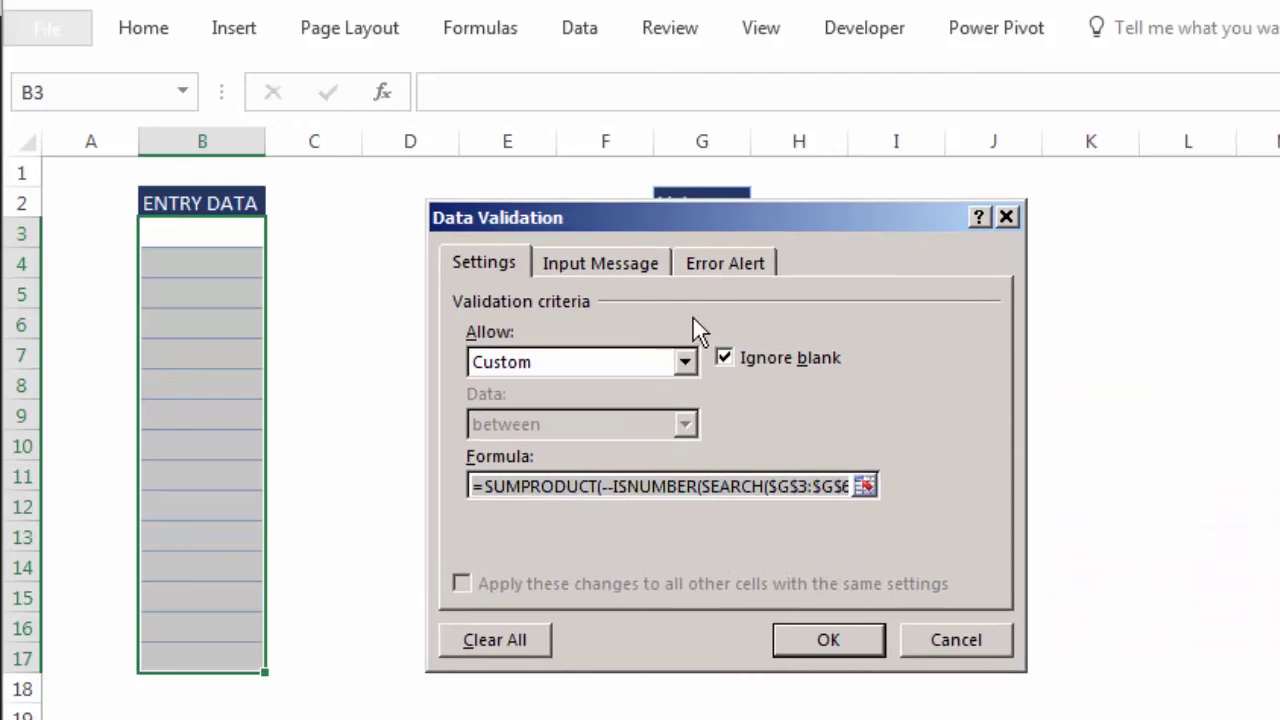
# - Configure the validation's error alert with the Stop style and the title PERINGATAN
pyautogui.click(723, 263)
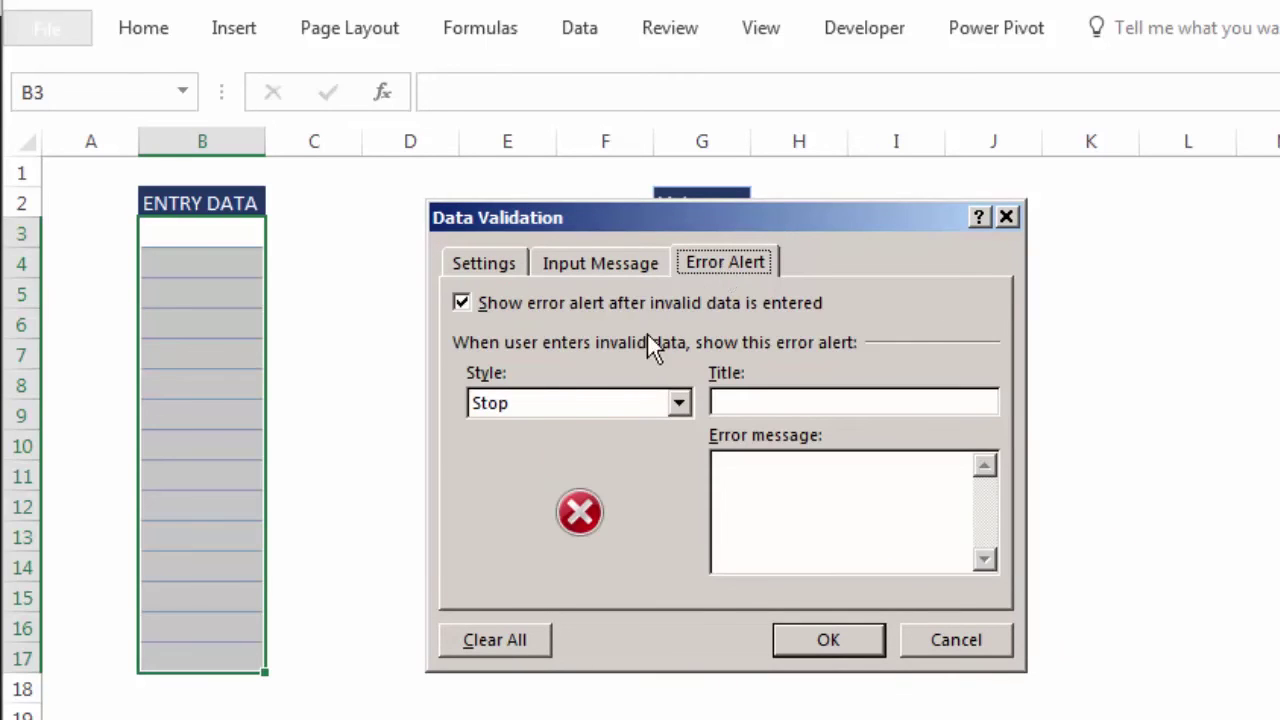
pyautogui.click(529, 404)
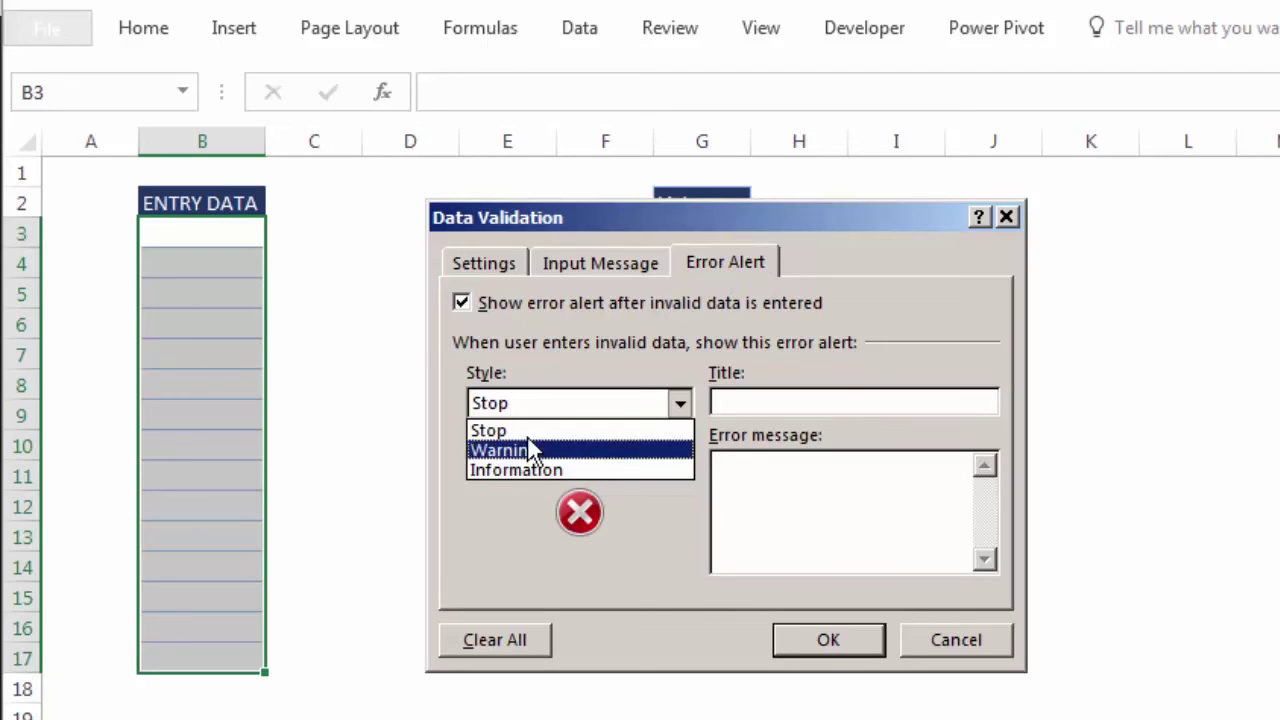
pyautogui.click(529, 432)
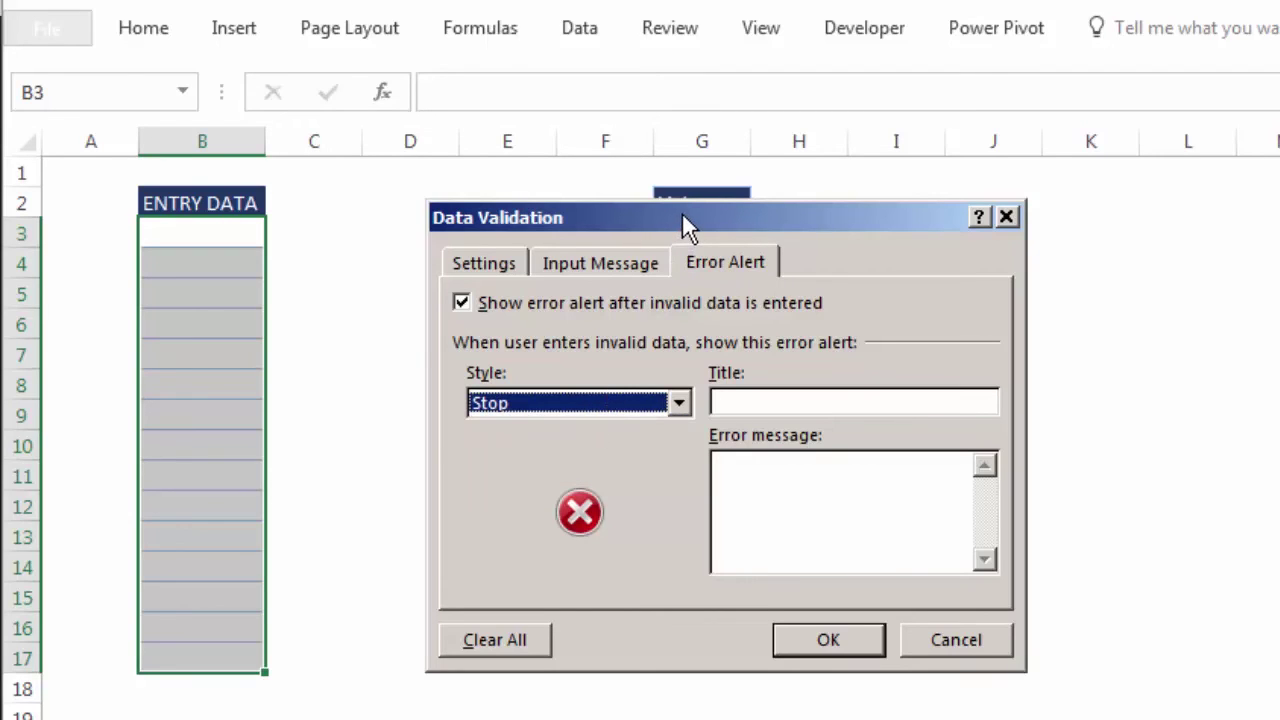
pyautogui.click(764, 409)
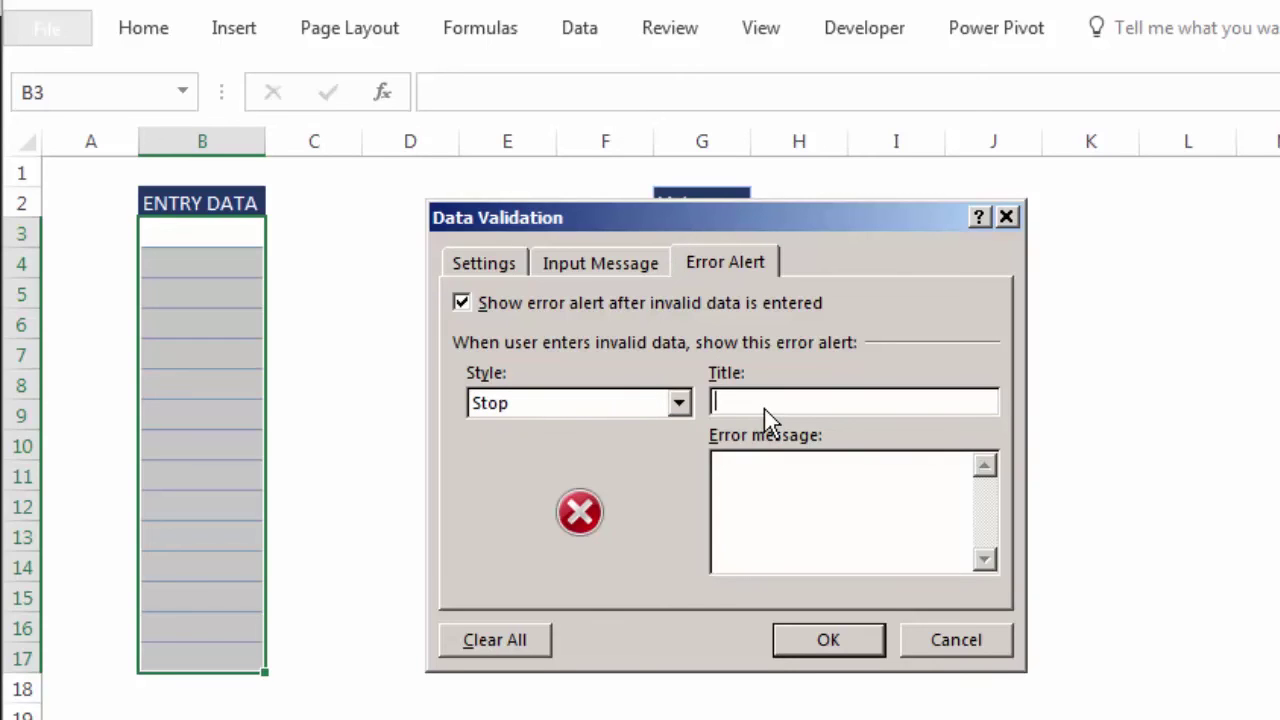
pyautogui.write('INFORMASI')
pyautogui.moveTo(829, 400); pyautogui.dragTo(703, 400)
pyautogui.write('PERINGAA')
pyautogui.press('BackSpace')
pyautogui.write('TAN')
# - Set the error message to "Maaf, nama hewan tidak sesuai dengan data. Silakan pilih nama hewan lainnya." and apply the validation
pyautogui.click(737, 497)
pyautogui.write('Maa')
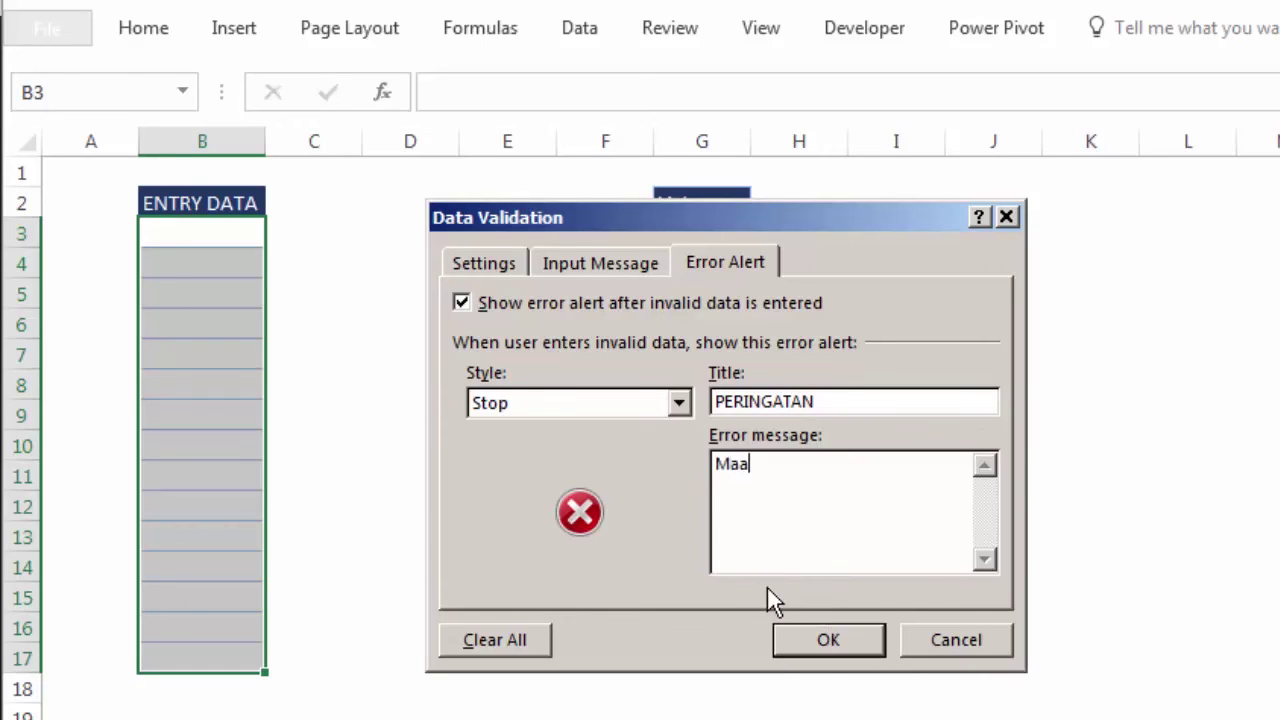
pyautogui.write('f, nama hewan tida')
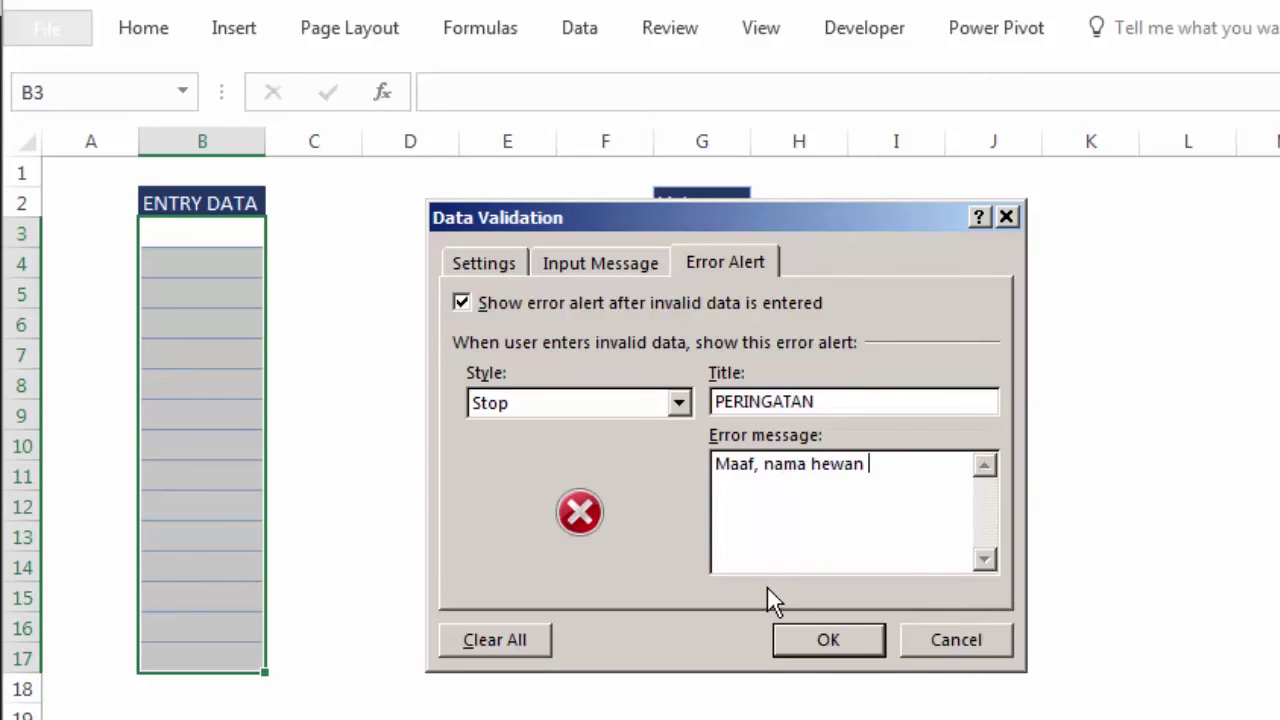
pyautogui.press('BackSpace')
pyautogui.write('ak sesuai d')
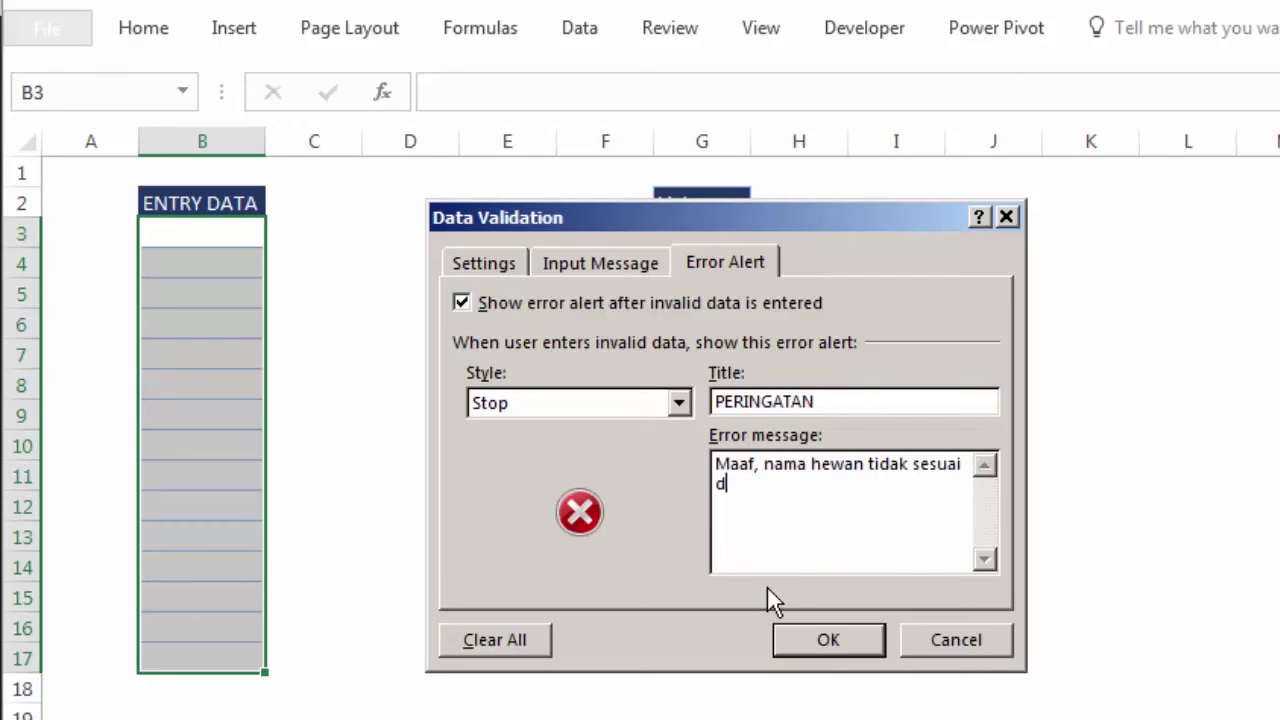
pyautogui.write('engan data')
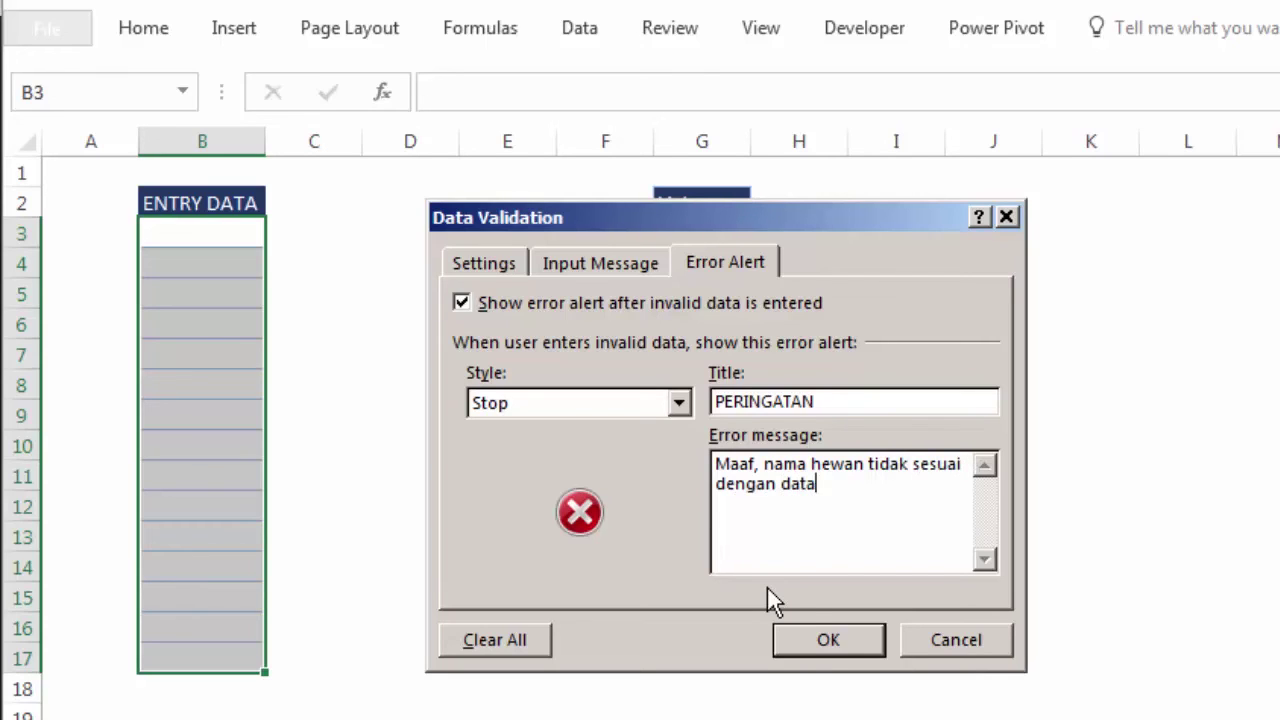
pyautogui.write('. Silakan pilih nama ')
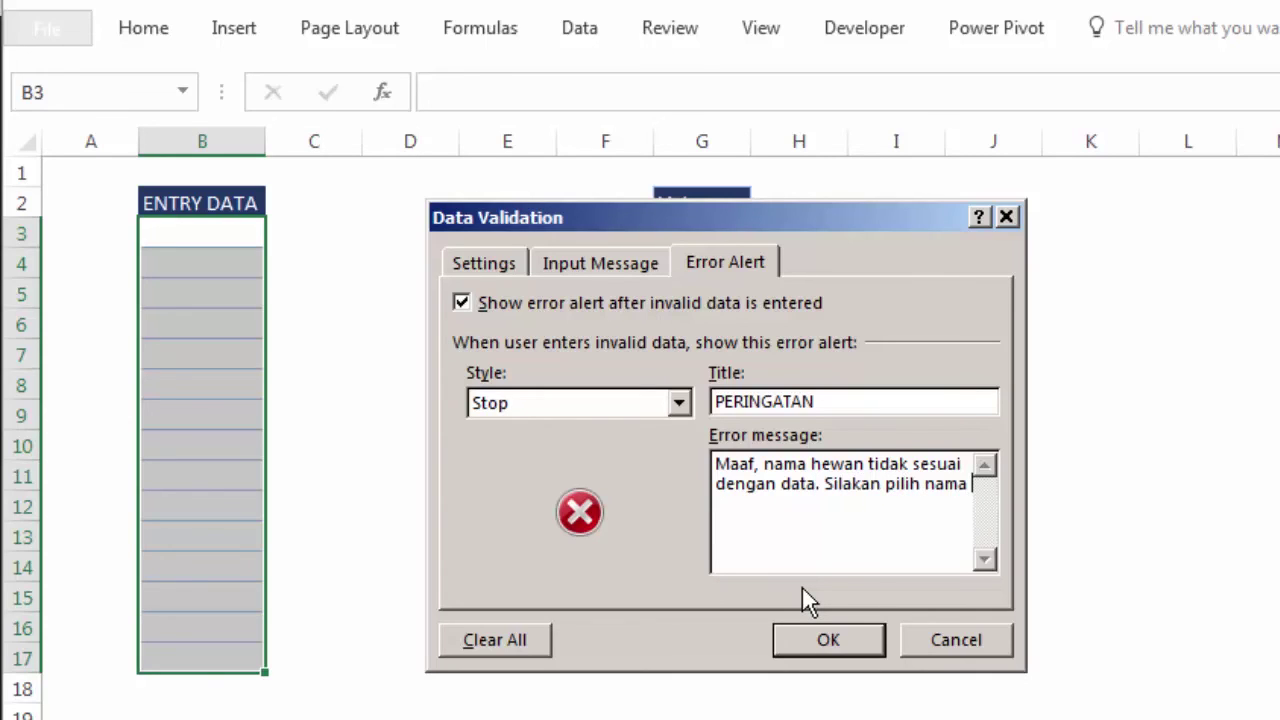
pyautogui.write('hewan lainnya.')
pyautogui.moveTo(658, 220); pyautogui.dragTo(570, 221)
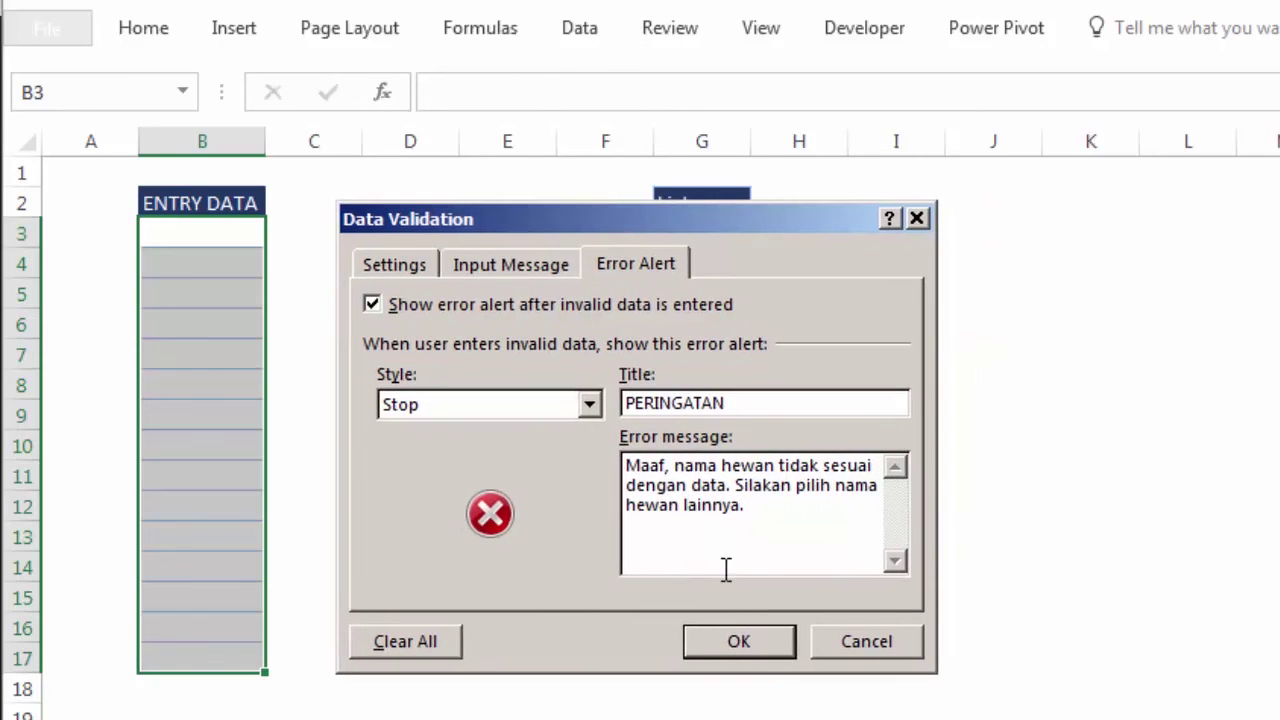
pyautogui.click(740, 637)
pyautogui.click(1126, 434)
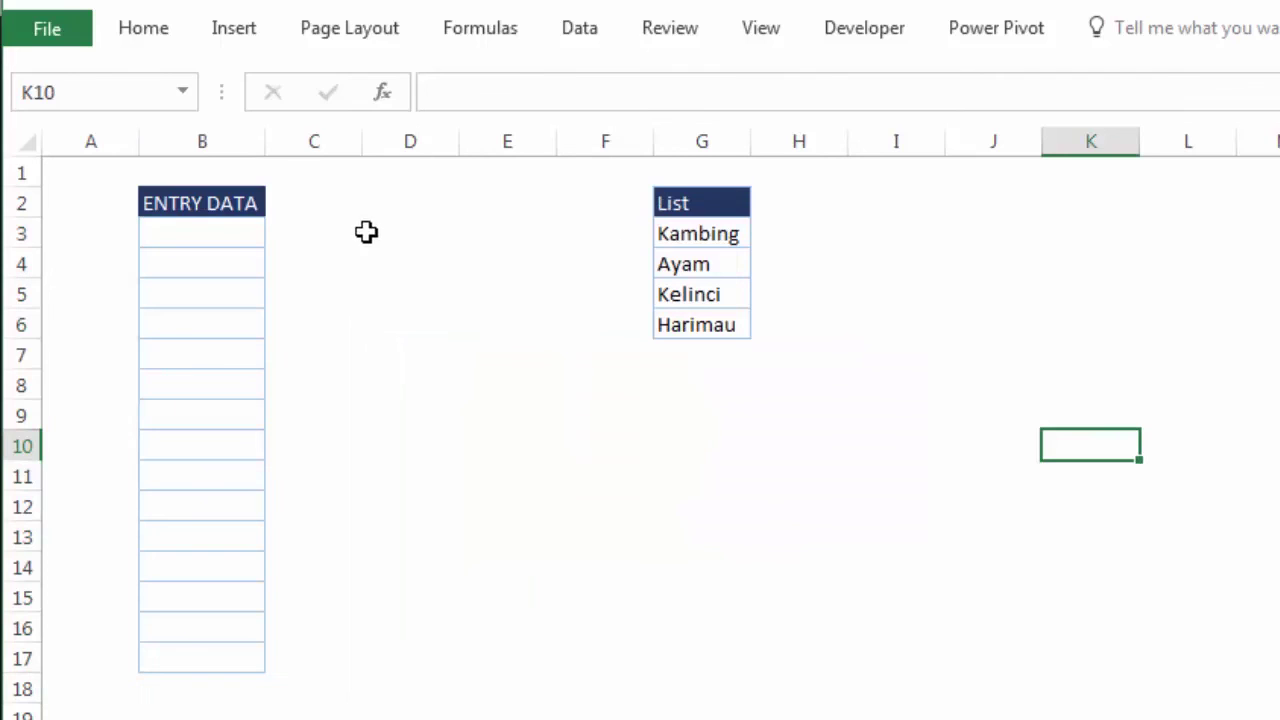
# - Test the validation with listed animals by entering kambing in B3 and kelinci in B4
pyautogui.click(190, 232)
pyautogui.click(433, 409)
pyautogui.click(208, 228)
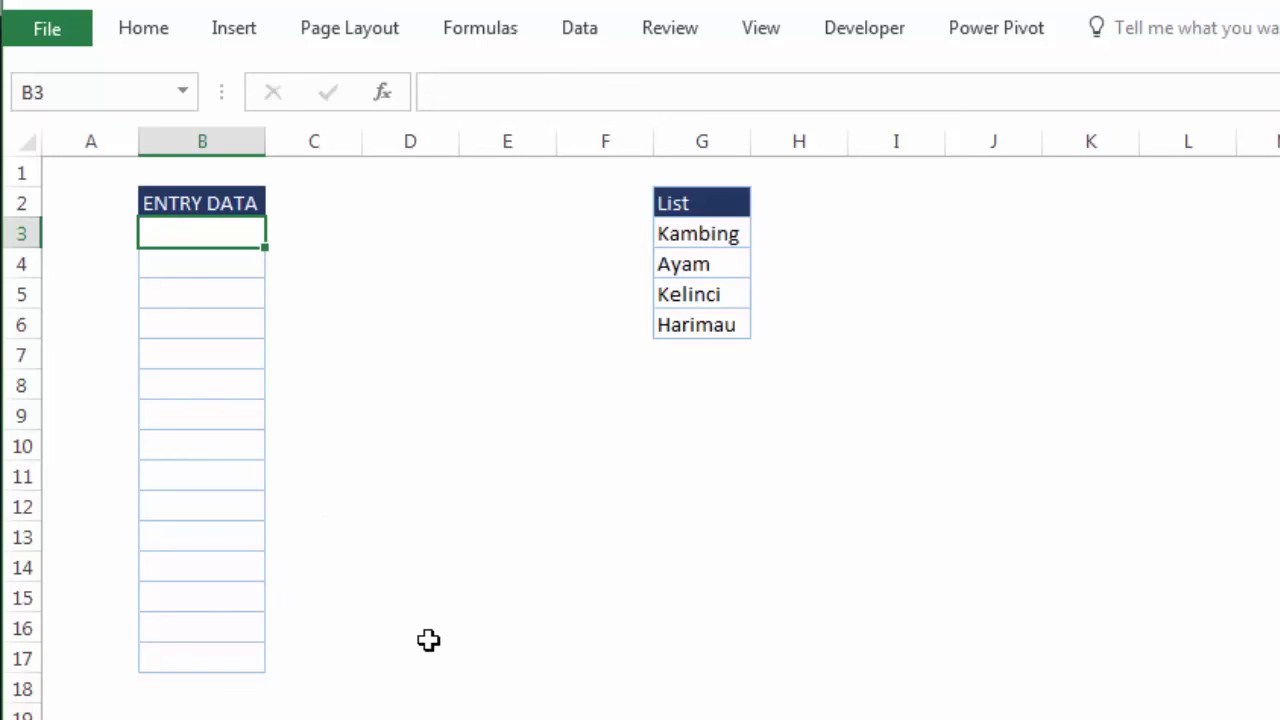
pyautogui.write('kambing')
pyautogui.press('Return')
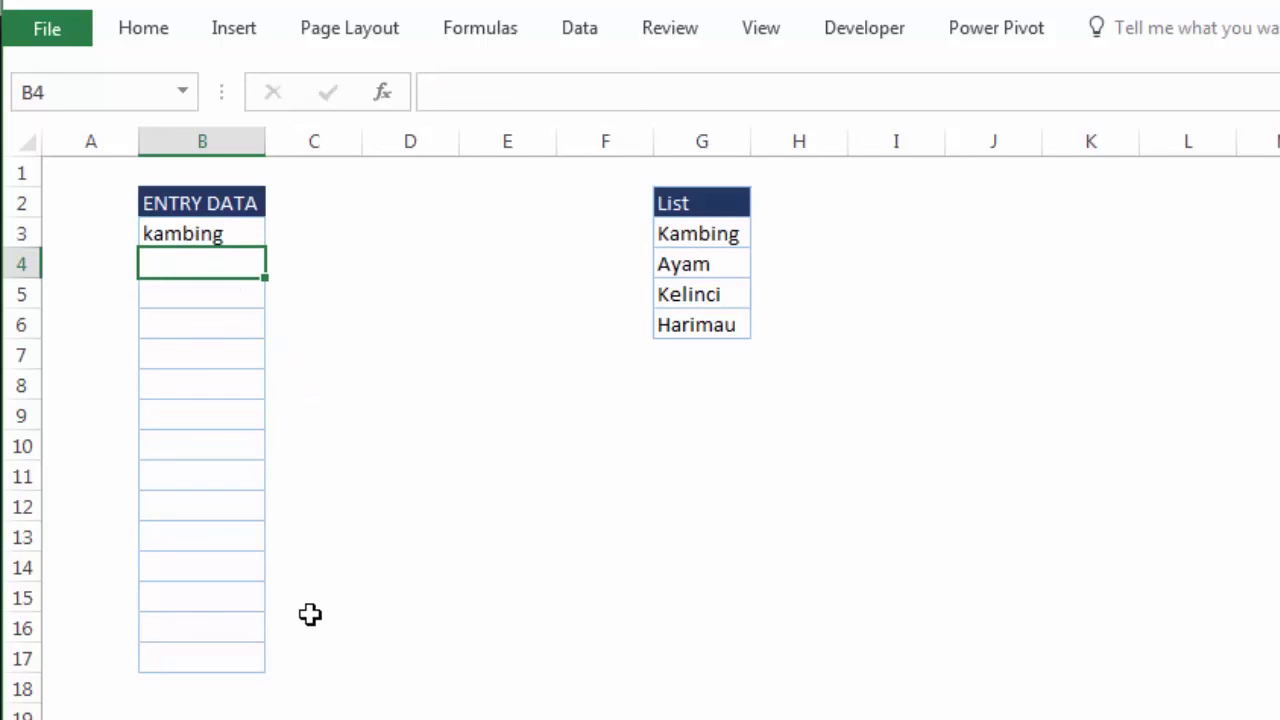
pyautogui.write('kelinci')
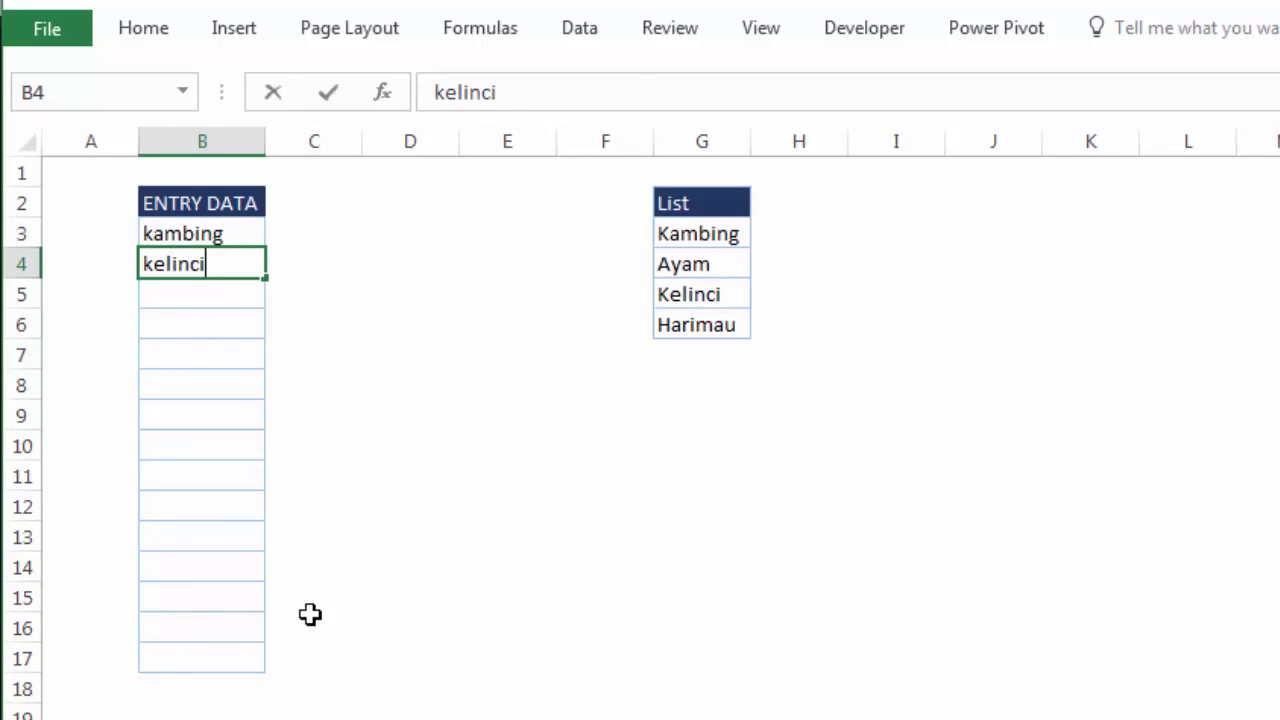
pyautogui.press('Return')
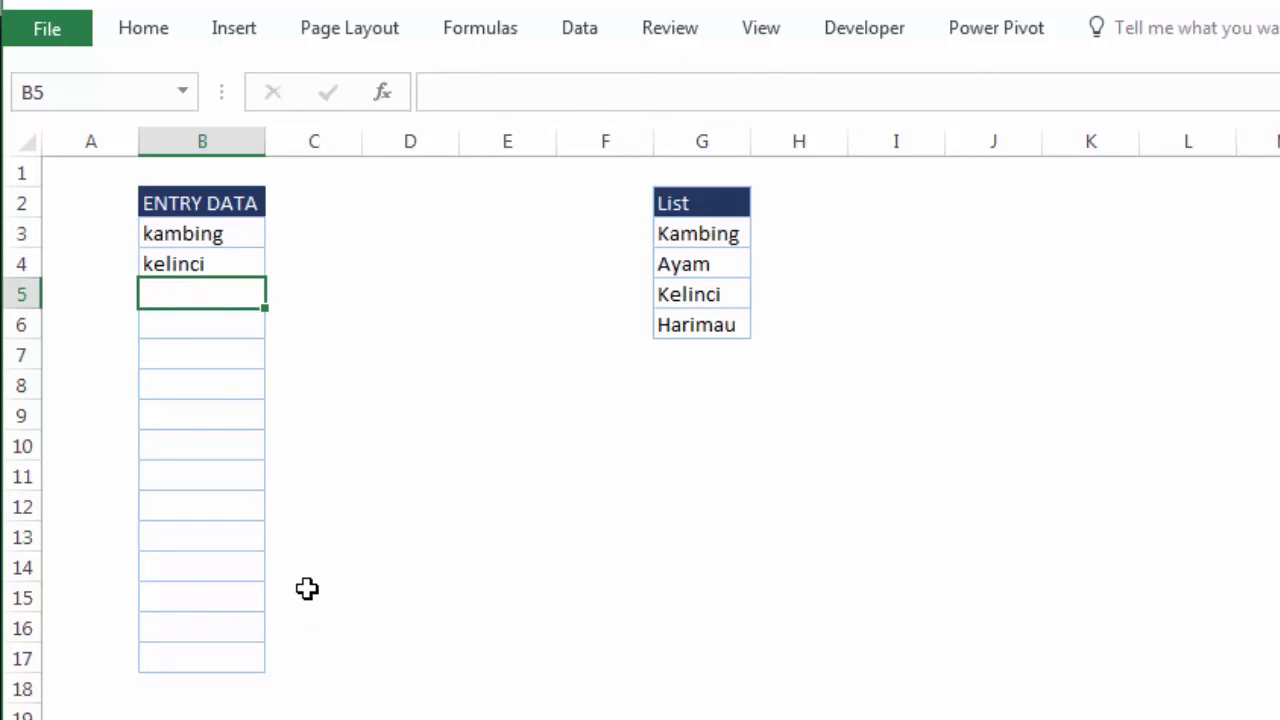
# - Try to enter the unlisted animal gajah in B5 and choose to retry the entry
pyautogui.write('gajah')
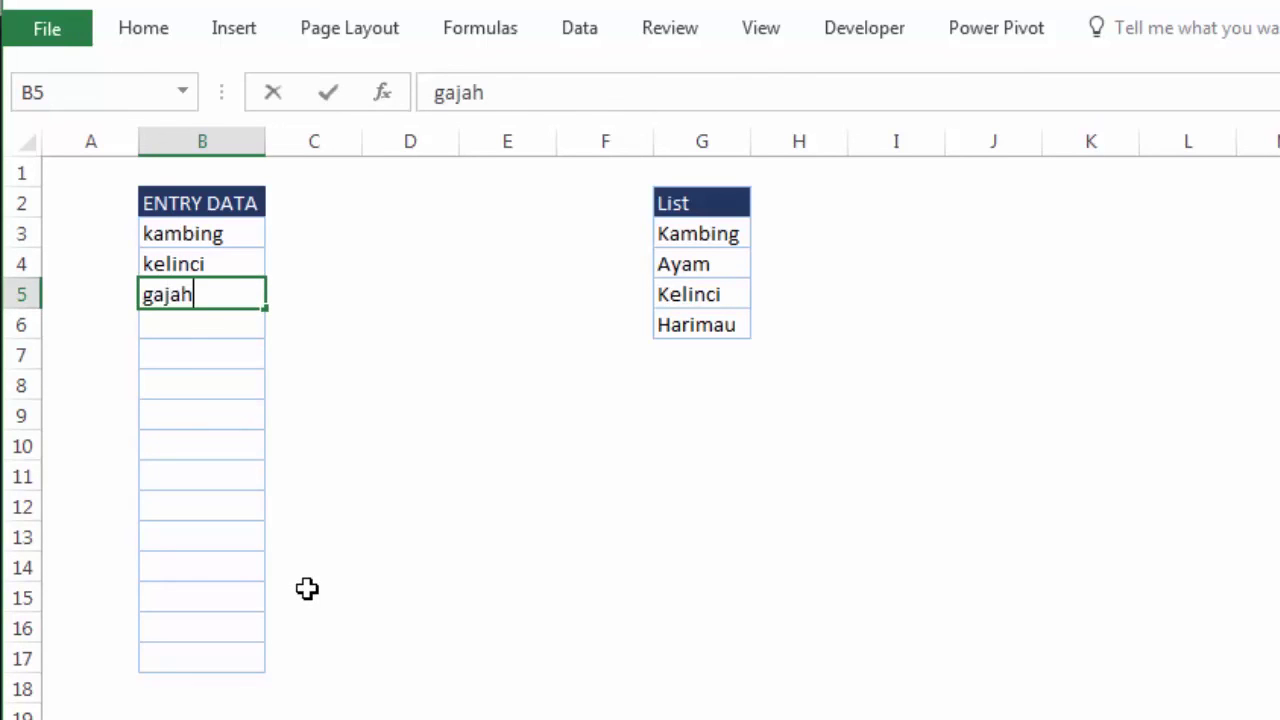
pyautogui.press('Return')
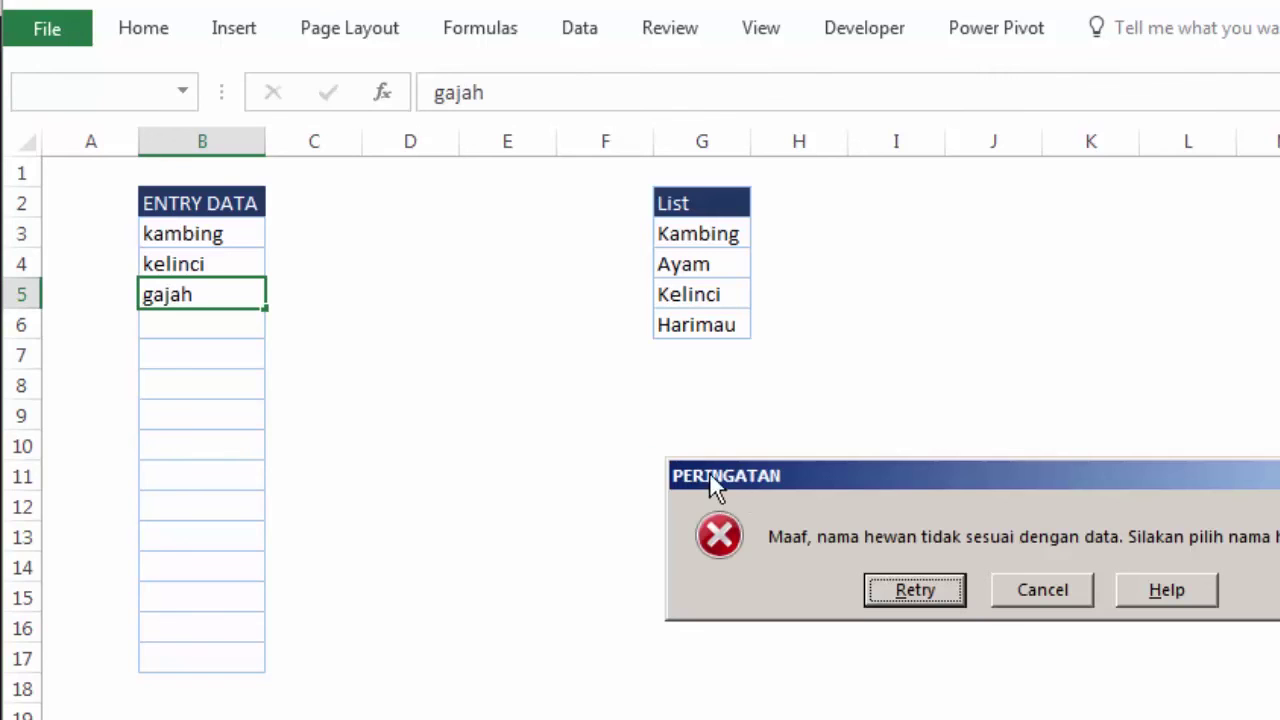
pyautogui.moveTo(709, 474); pyautogui.dragTo(339, 397)
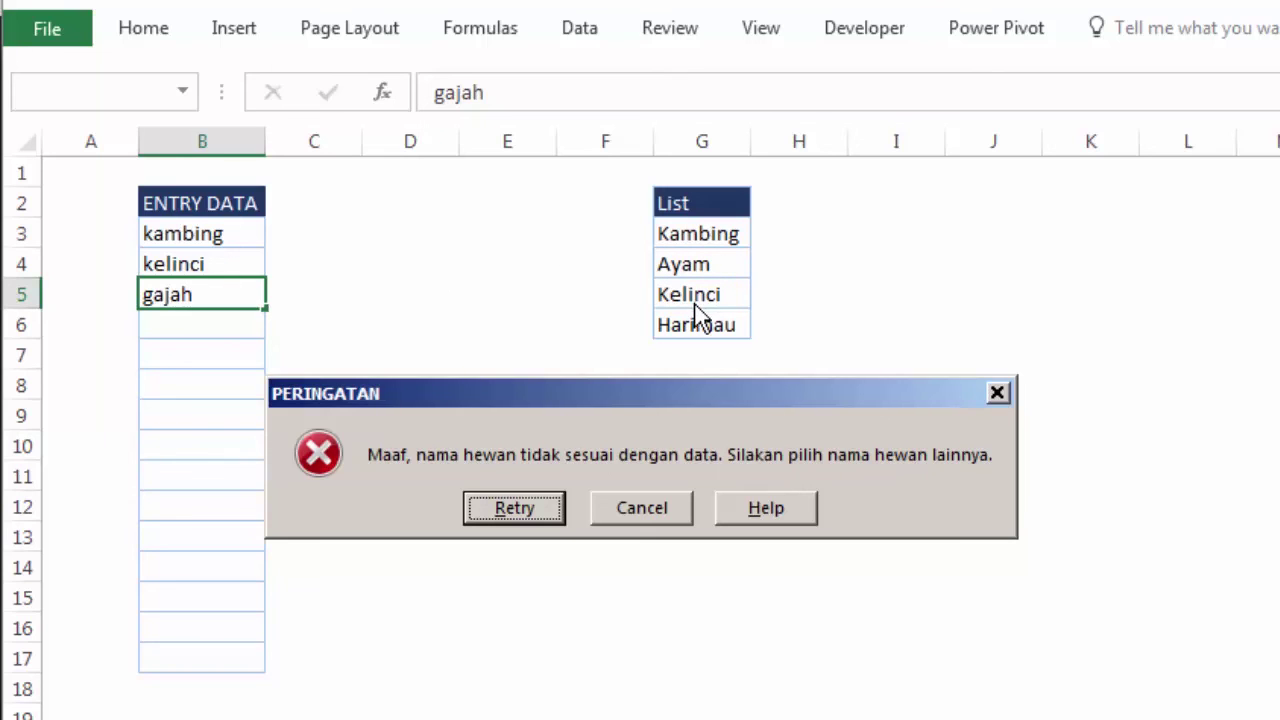
pyautogui.click(498, 511)
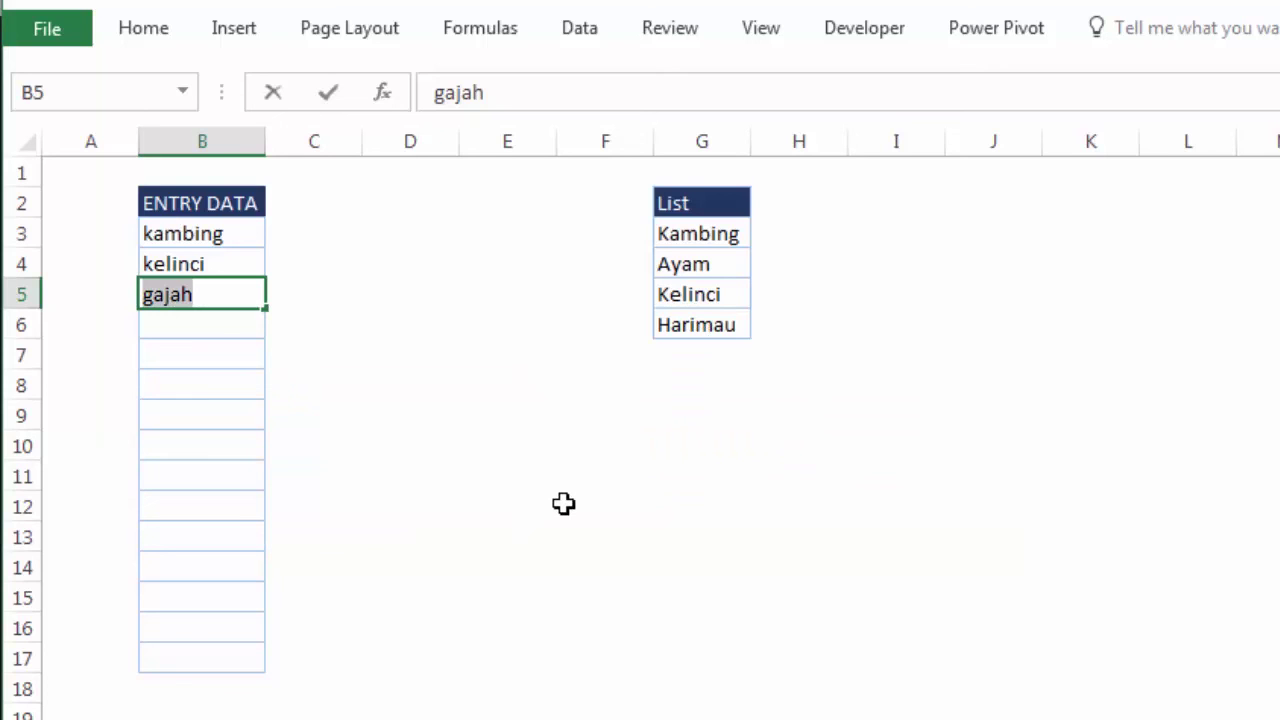
# - Enter Ayam in B5 and harimau in B6 of the ENTRY DATA column
pyautogui.write('Ayam')
pyautogui.press('Return')
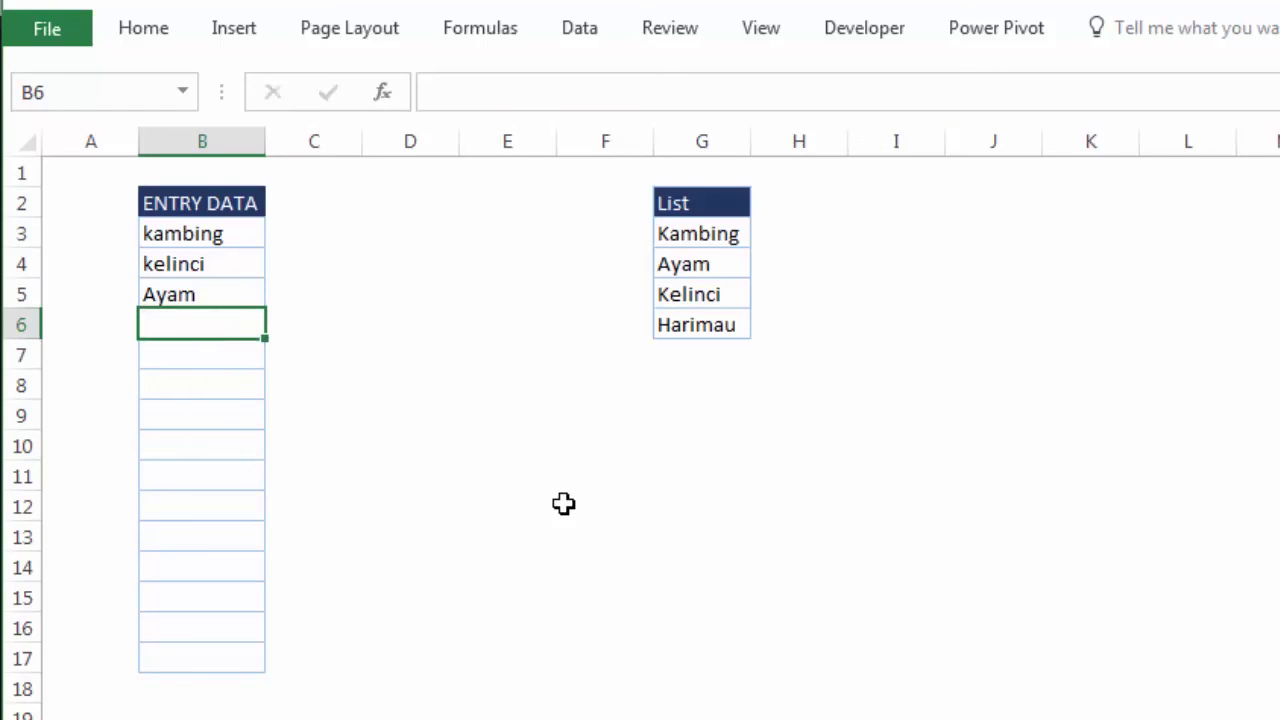
pyautogui.write('hawima')
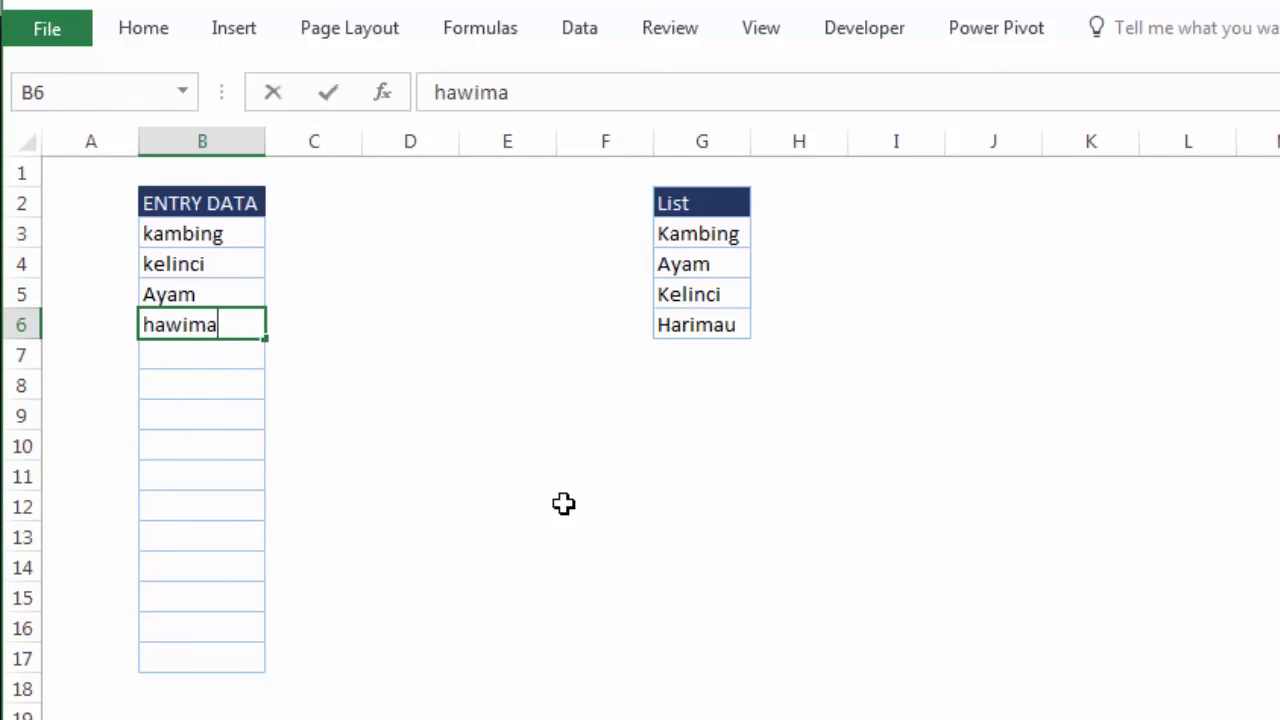
pyautogui.press('BackSpace')
pyautogui.press('BackSpace')
pyautogui.press('BackSpace')
pyautogui.press('BackSpace')
pyautogui.press('BackSpace')
pyautogui.press('BackSpace')
pyautogui.write('ha')
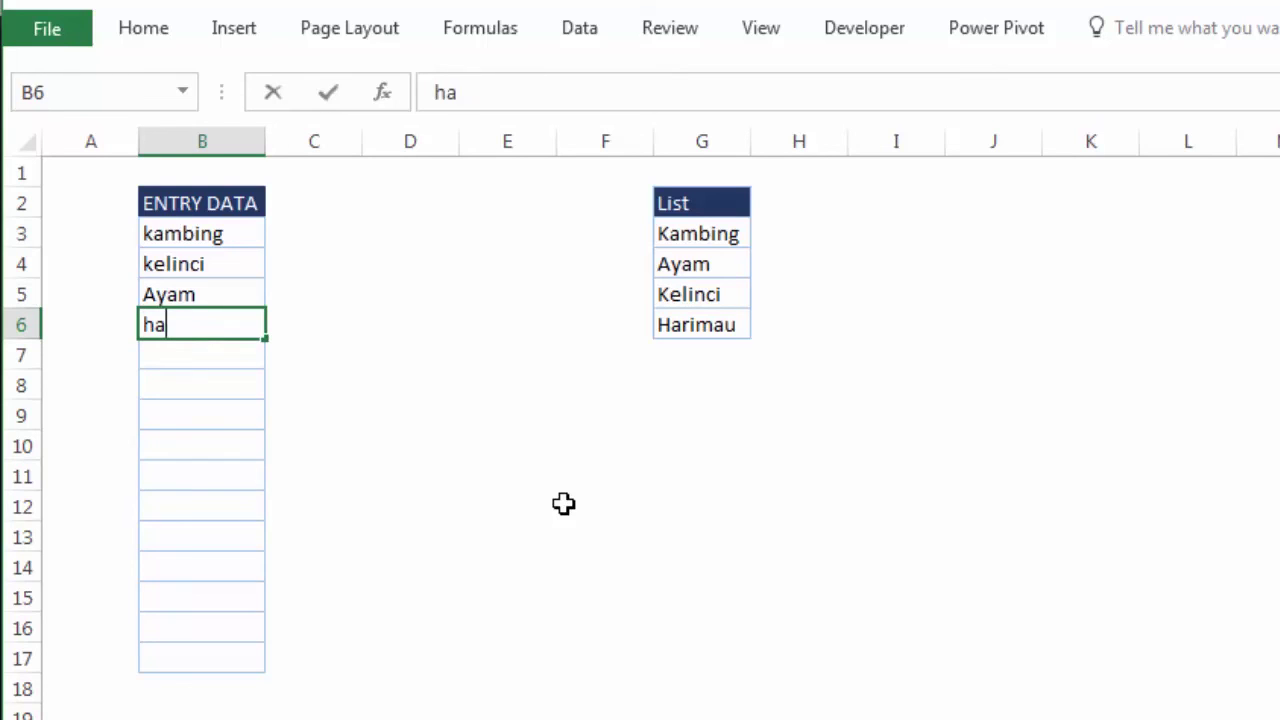
pyautogui.write('rimau')
pyautogui.press('Return')
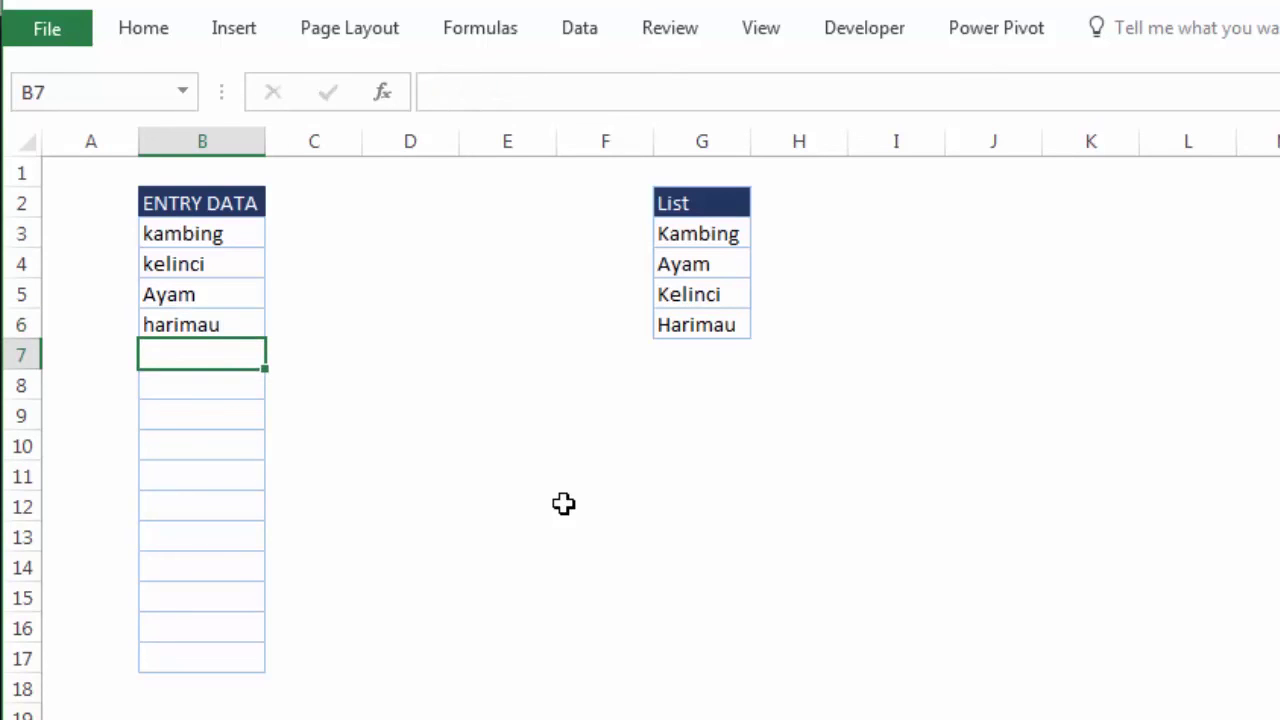
# - Try to enter the unlisted animal macan in B7 of the ENTRY DATA column, and cancel the entry
pyautogui.write('macan')
pyautogui.press('Return')
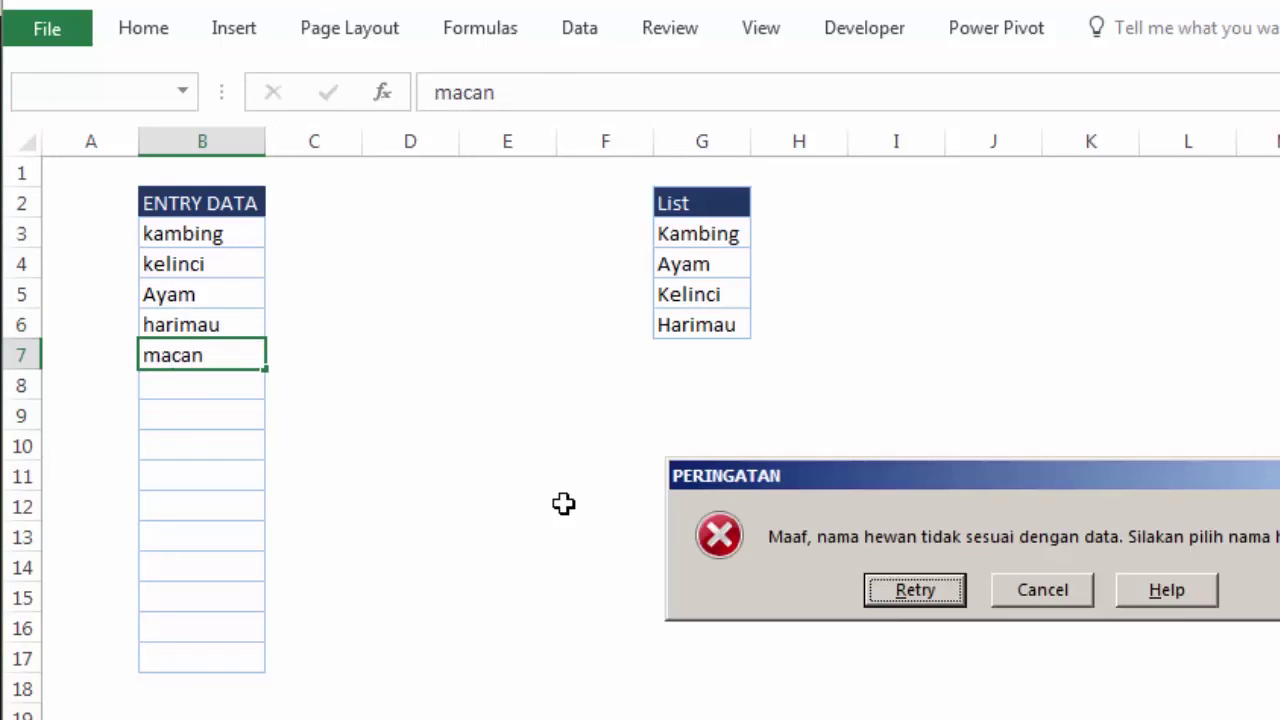
pyautogui.moveTo(752, 482); pyautogui.dragTo(388, 386)
pyautogui.click(682, 492)
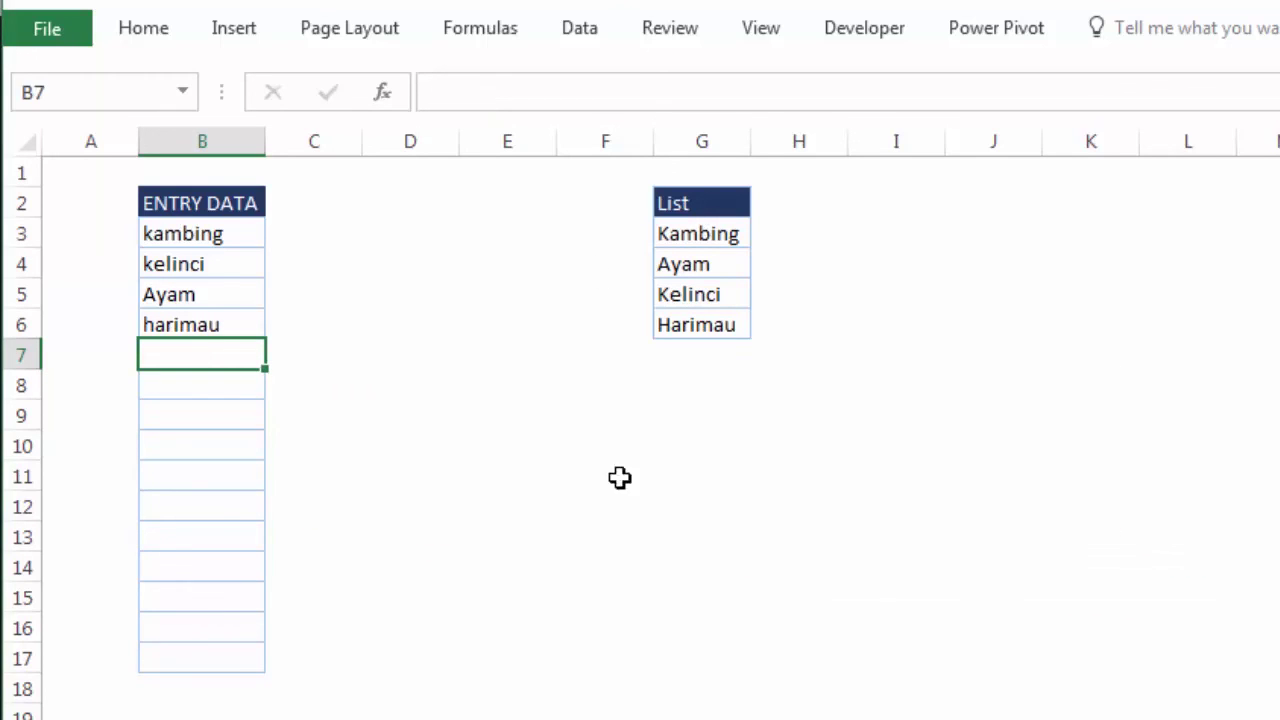
# - Review the validated ENTRY DATA cells B3:B17 against the allowed animal names in the List at G2:G6
pyautogui.click(449, 413)
pyautogui.click(562, 406)
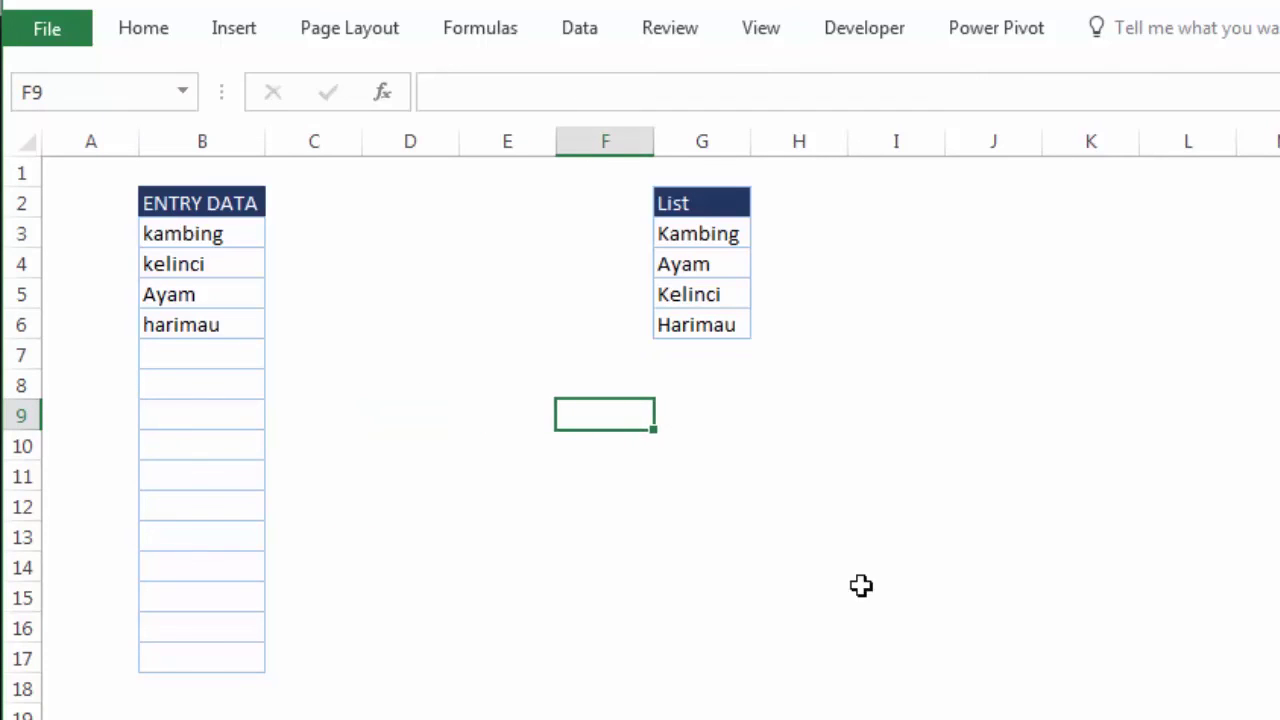
pyautogui.moveTo(214, 233); pyautogui.dragTo(226, 651)
pyautogui.moveTo(720, 203); pyautogui.dragTo(700, 325)
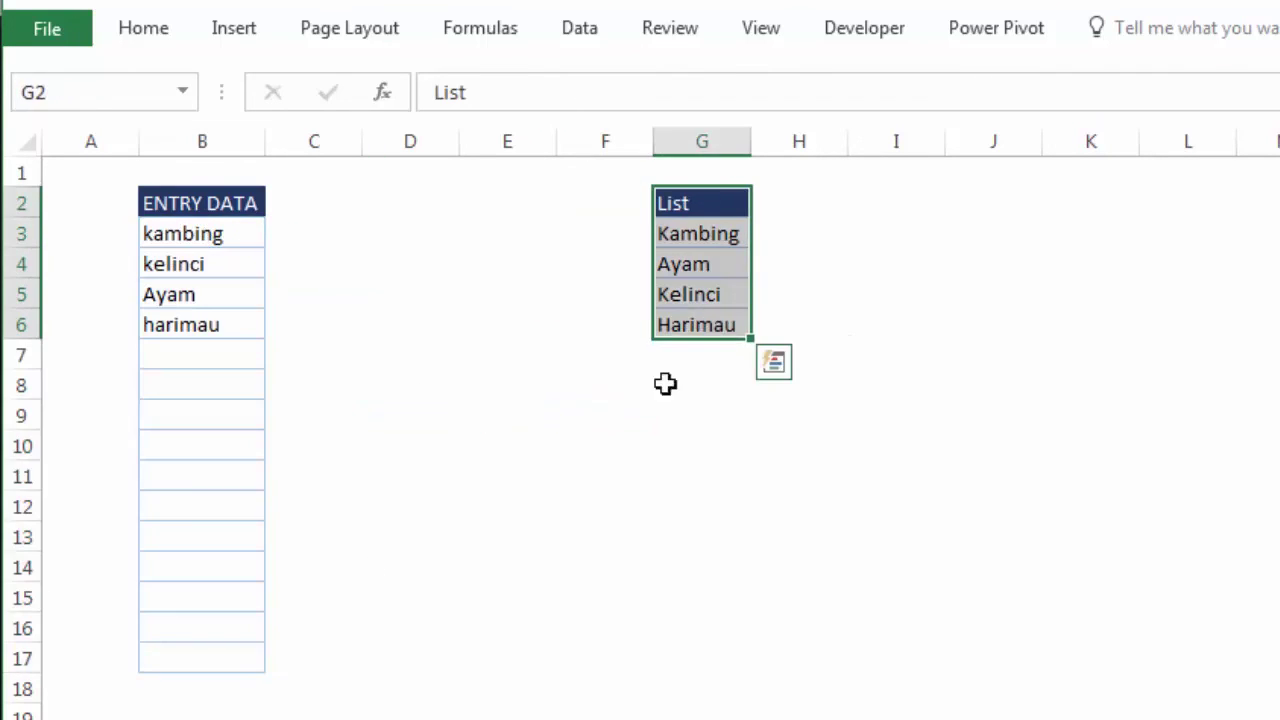
pyautogui.click(550, 505)
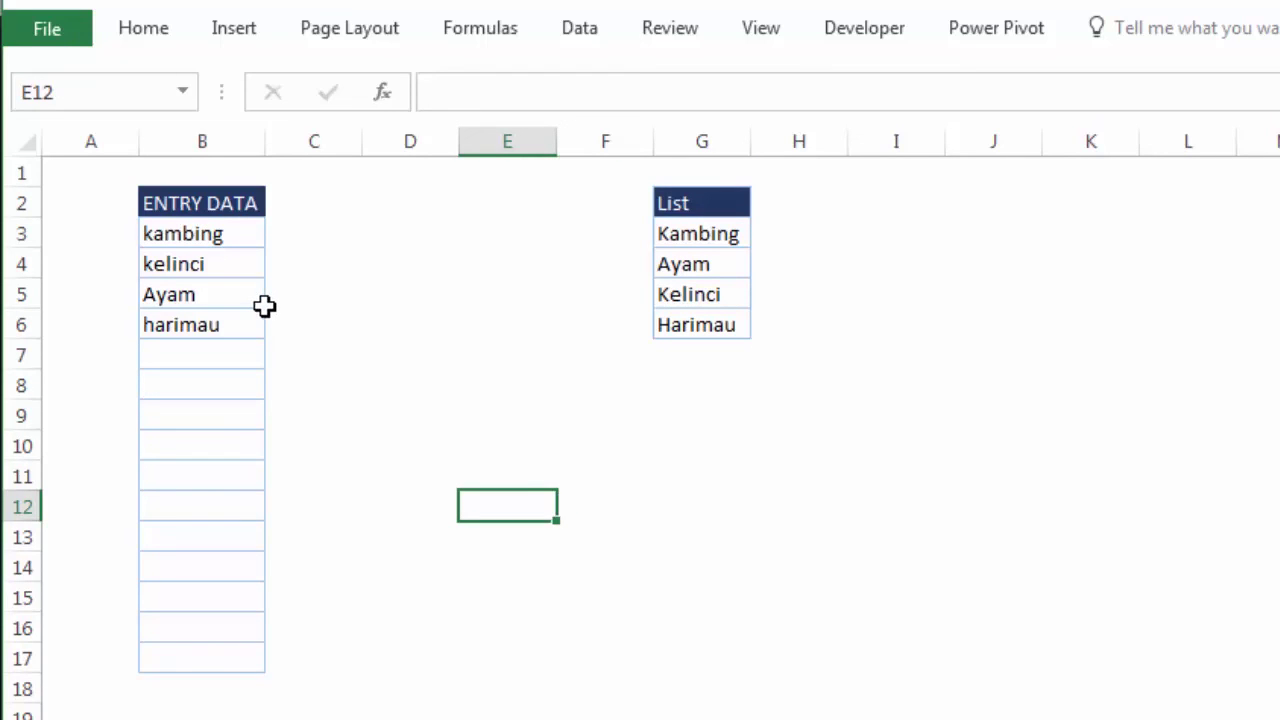
pyautogui.click(249, 208)
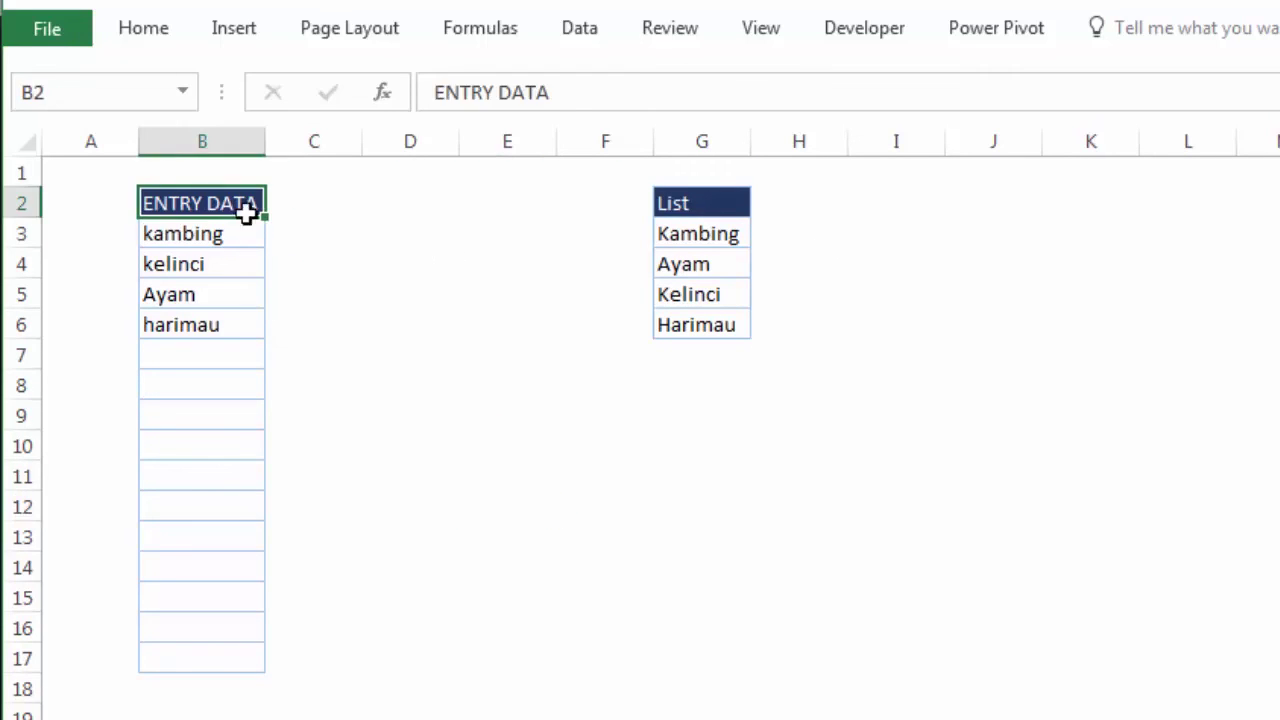
pyautogui.click(347, 455)
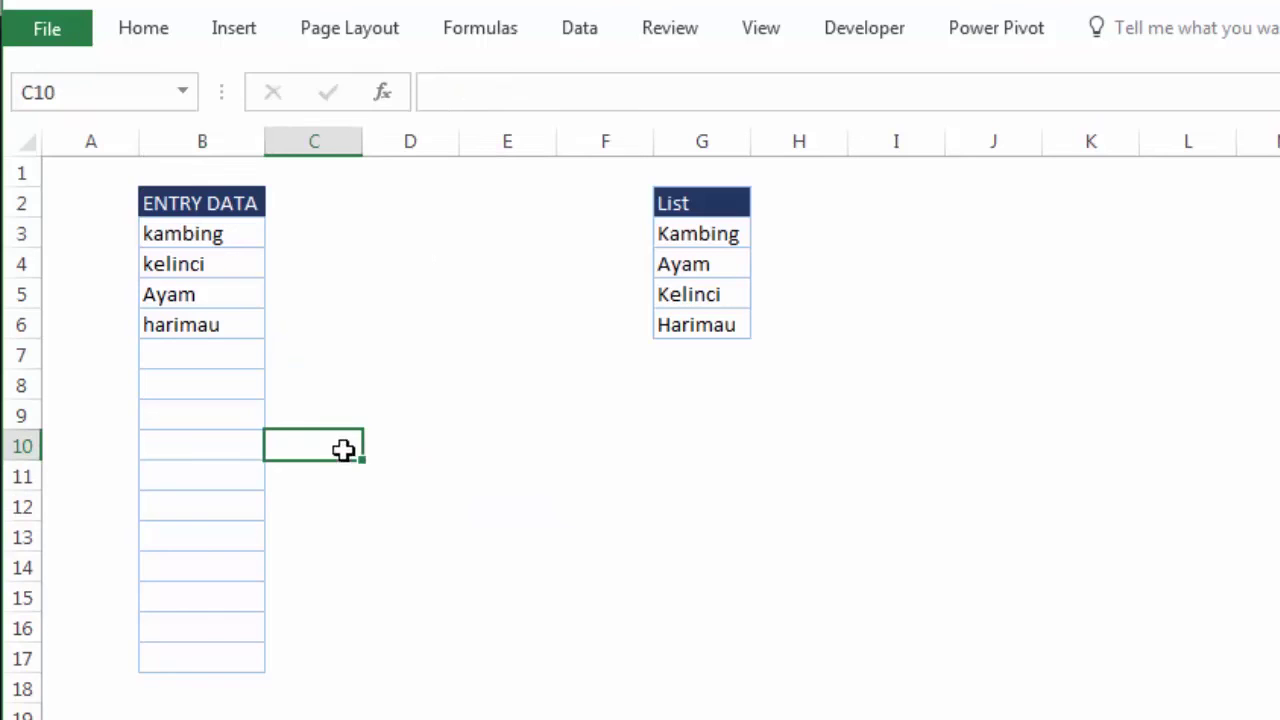
pyautogui.click(411, 262)
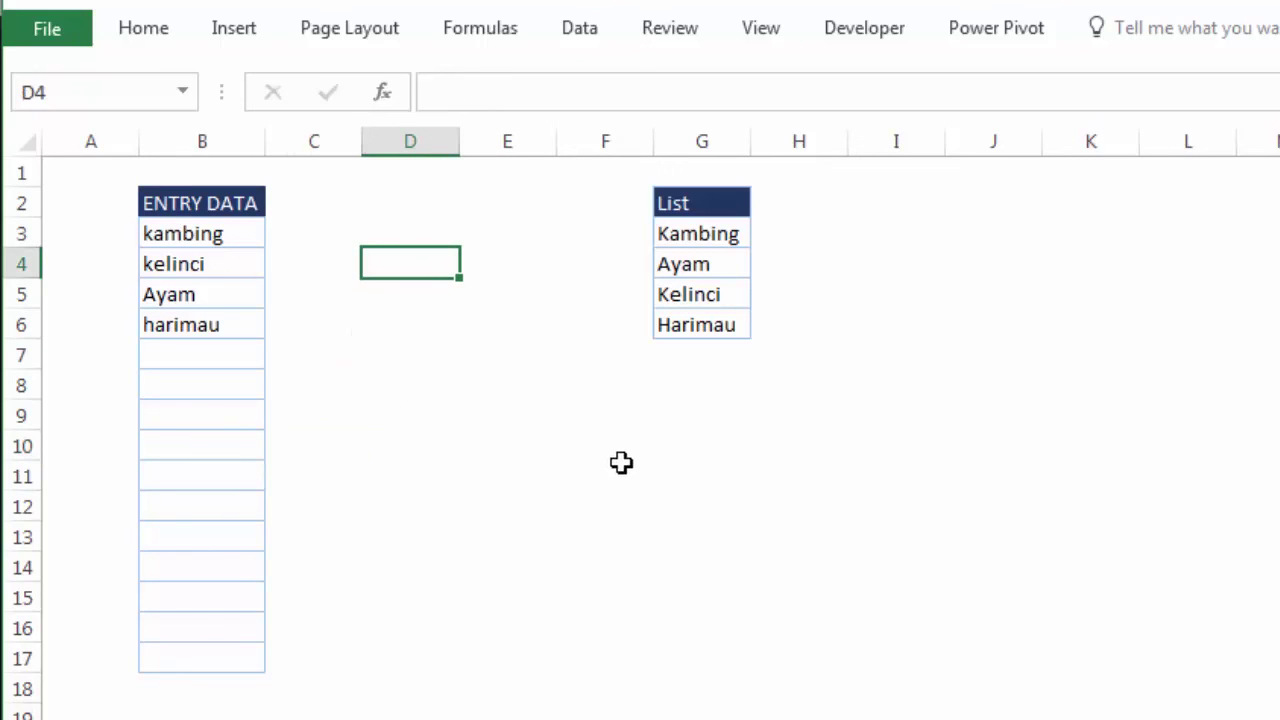
pyautogui.click(238, 213)
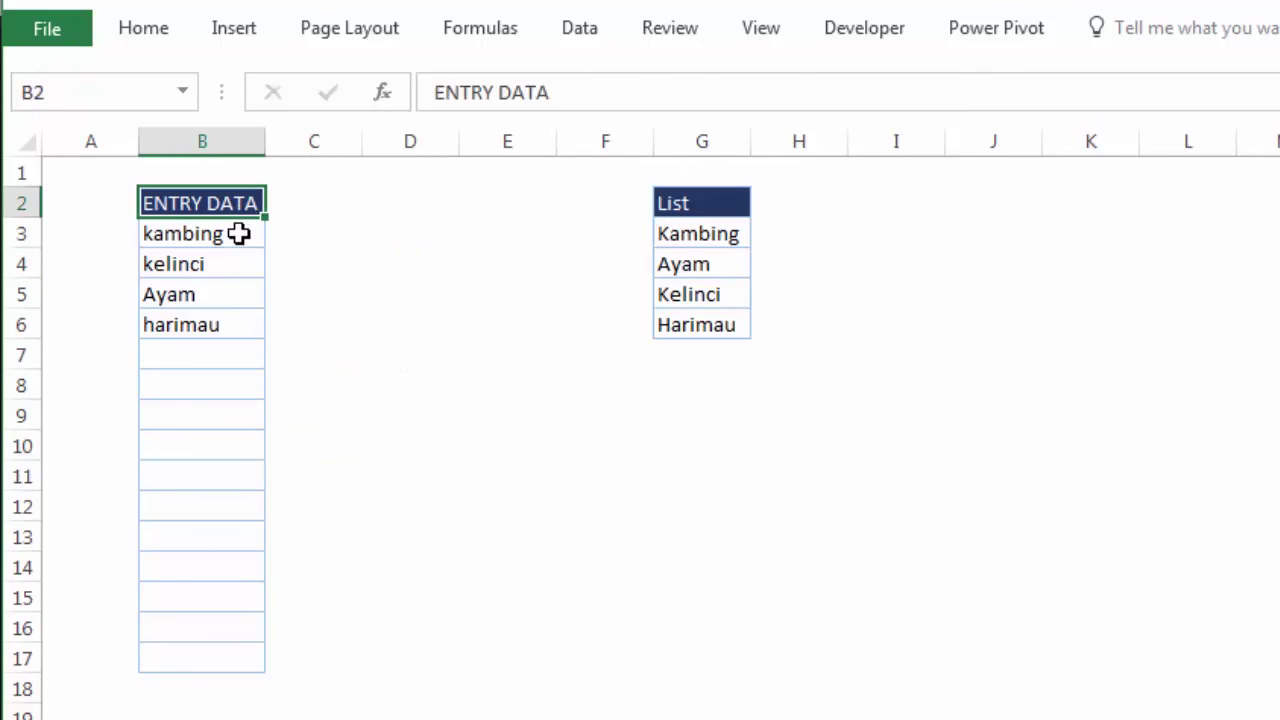
pyautogui.click(241, 234)
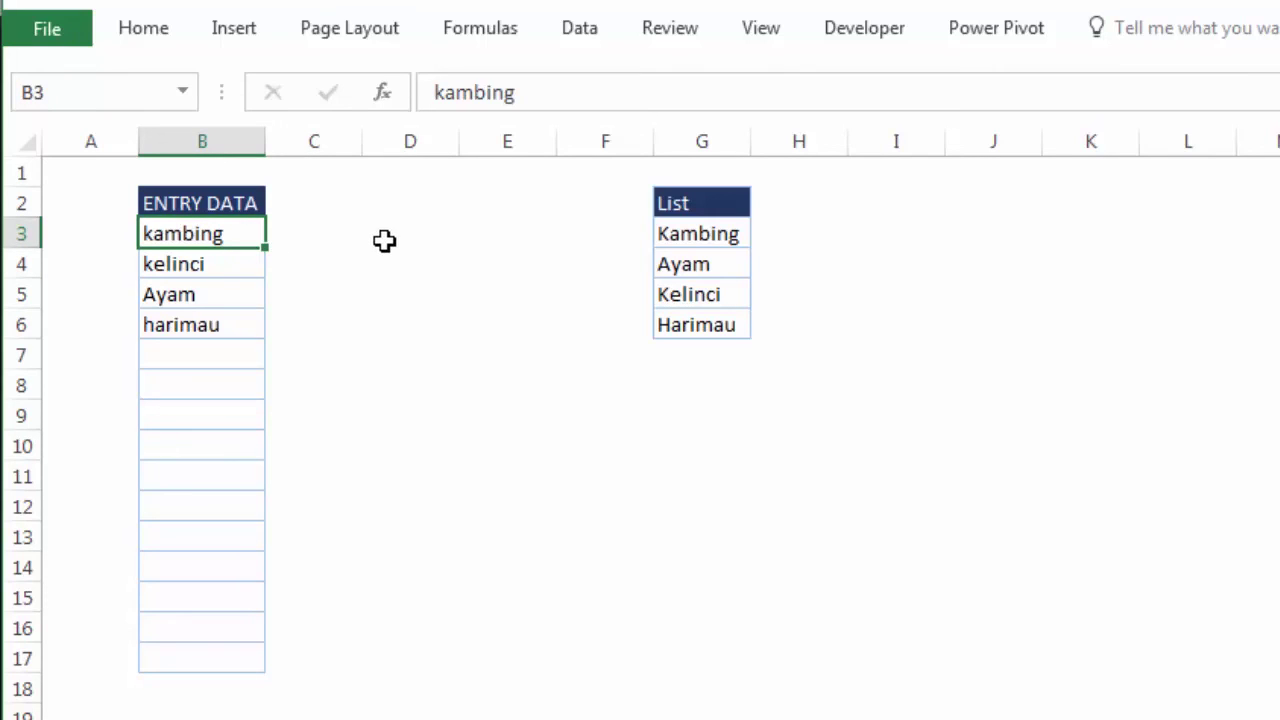